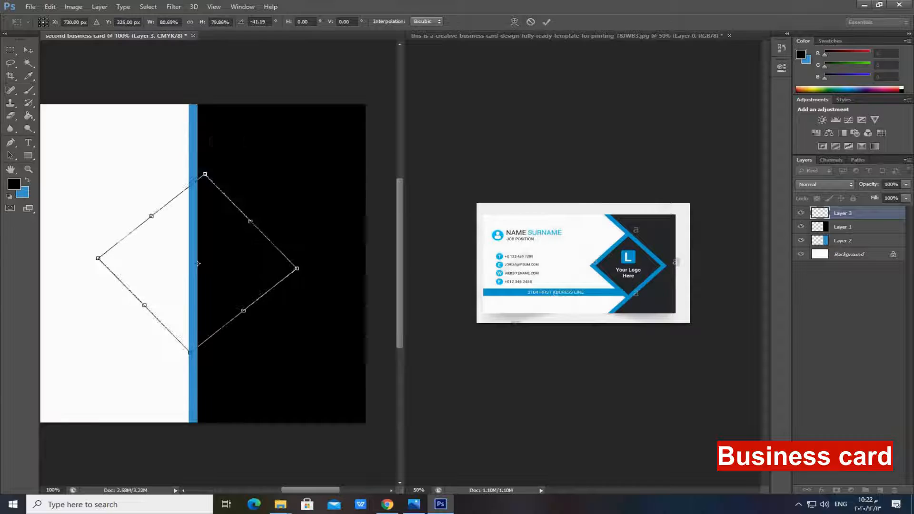
# Rotate the square selection to about -44° to form a diamond and clear its area from the black Layer 1.
pyautogui.moveTo(208, 155); pyautogui.dragTo(202, 155)
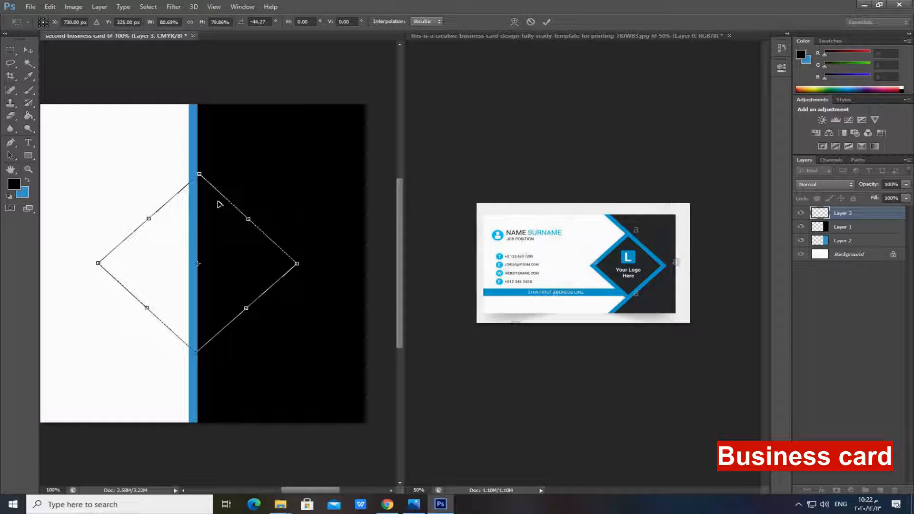
pyautogui.press('Return')
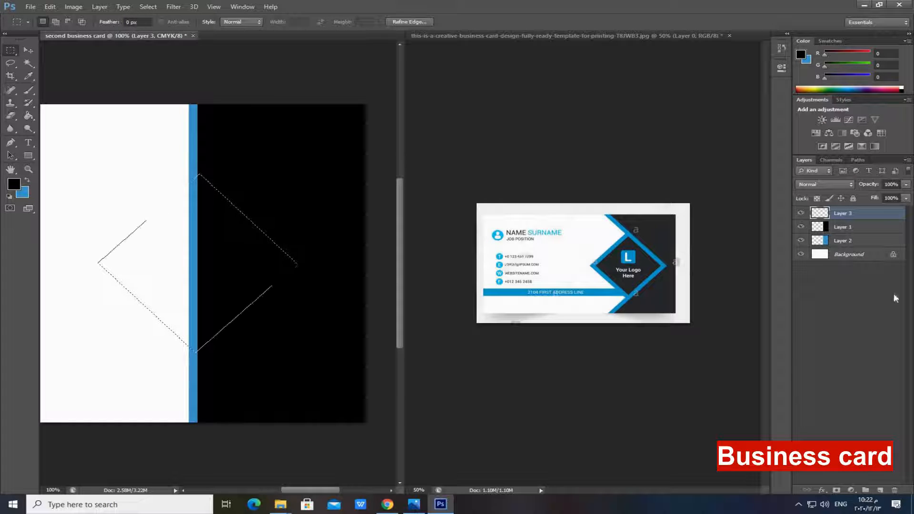
pyautogui.click(839, 227)
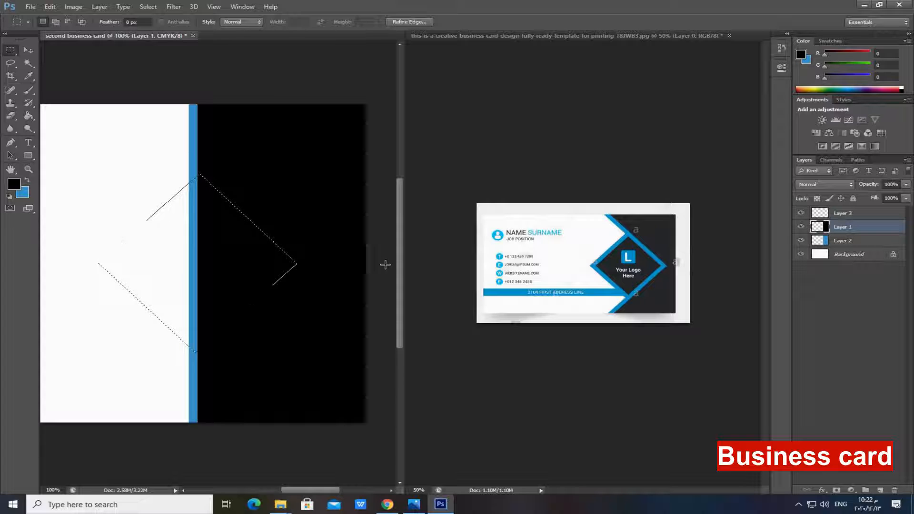
pyautogui.hotkey('ctrl', 'BackSpace')
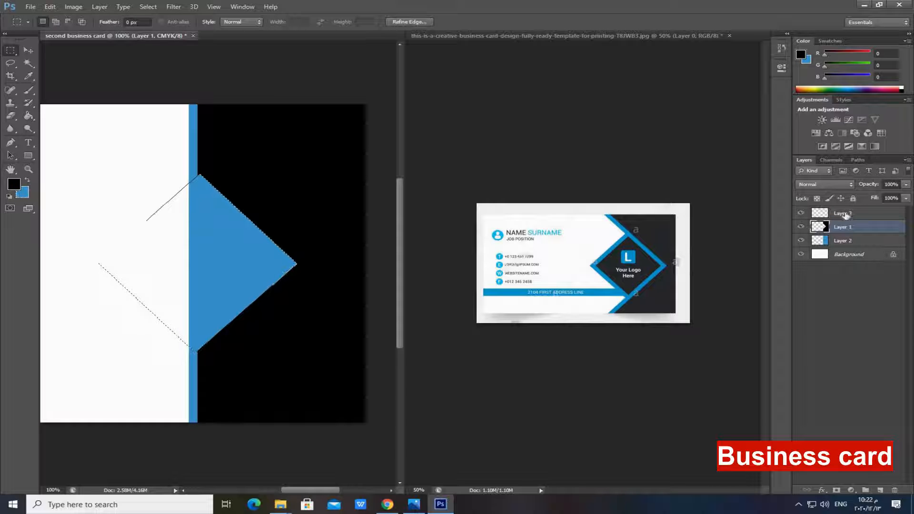
# Fill the diamond selection with blue on Layer 3 using the Paint Bucket tool.
pyautogui.click(841, 214)
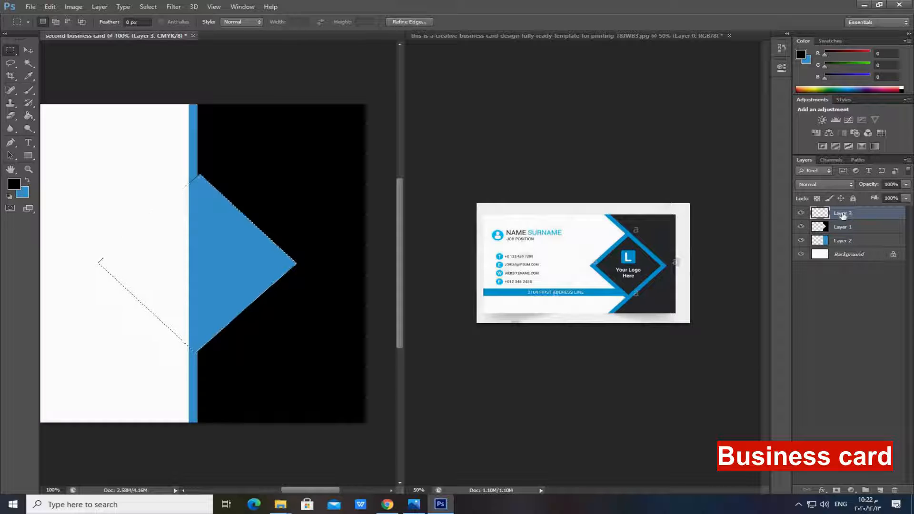
pyautogui.click(27, 181)
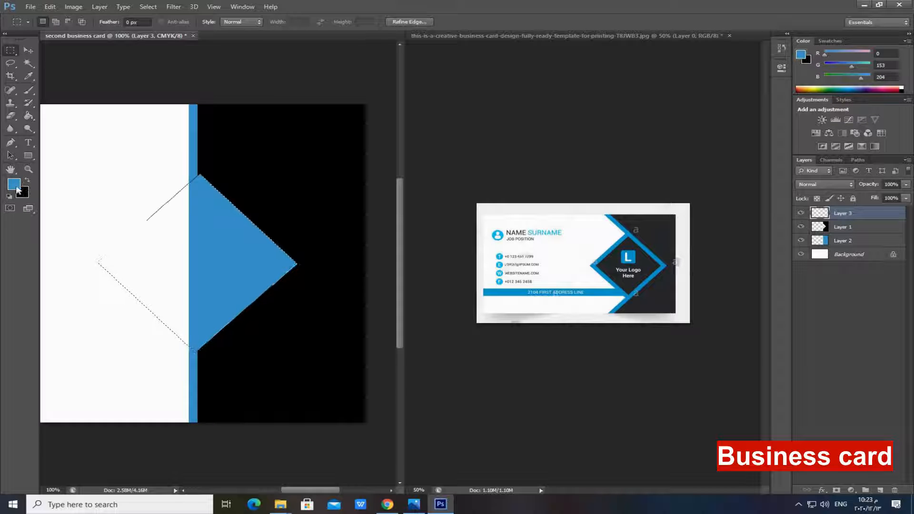
pyautogui.click(29, 117)
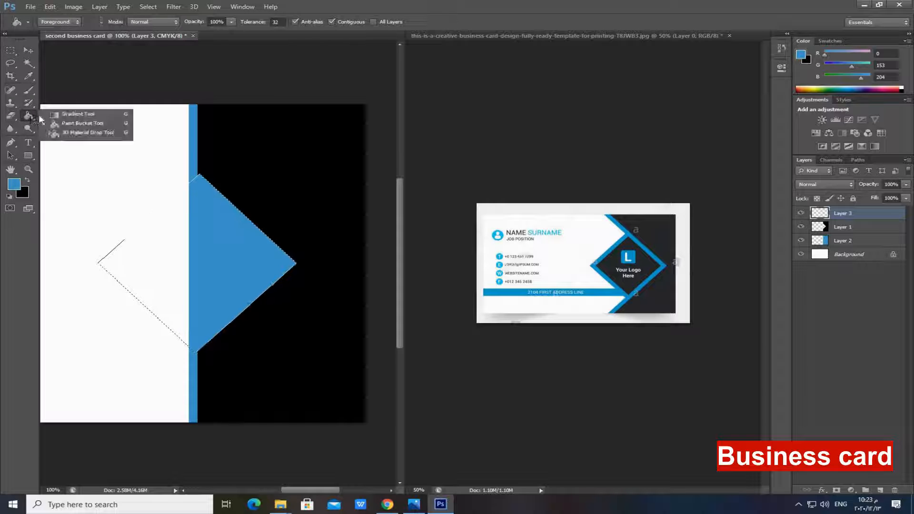
pyautogui.click(89, 124)
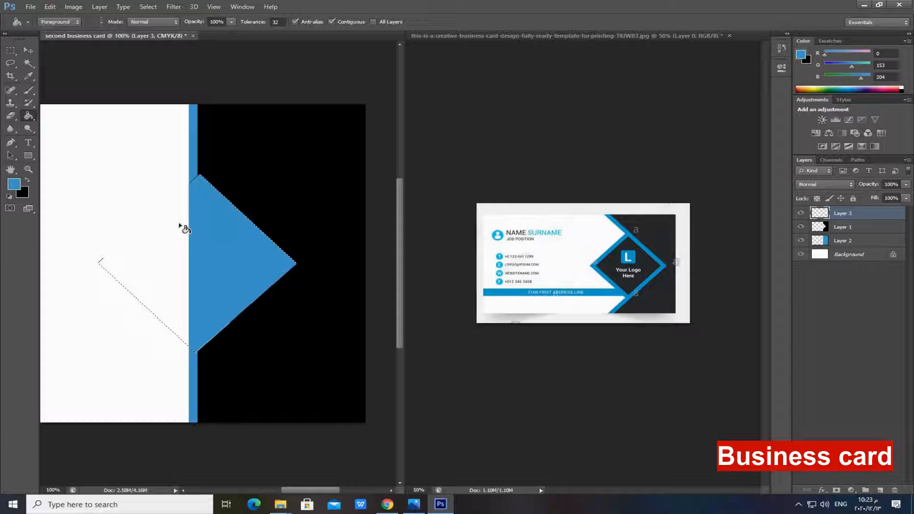
pyautogui.click(190, 256)
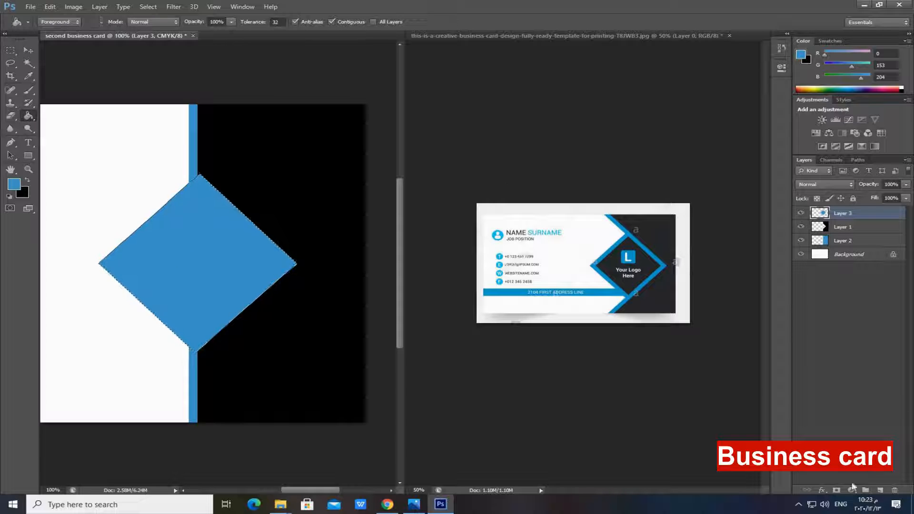
# Add a new layer and shrink the diamond selection inward on all four sides to about 91% width and 79% height.
pyautogui.click(881, 491)
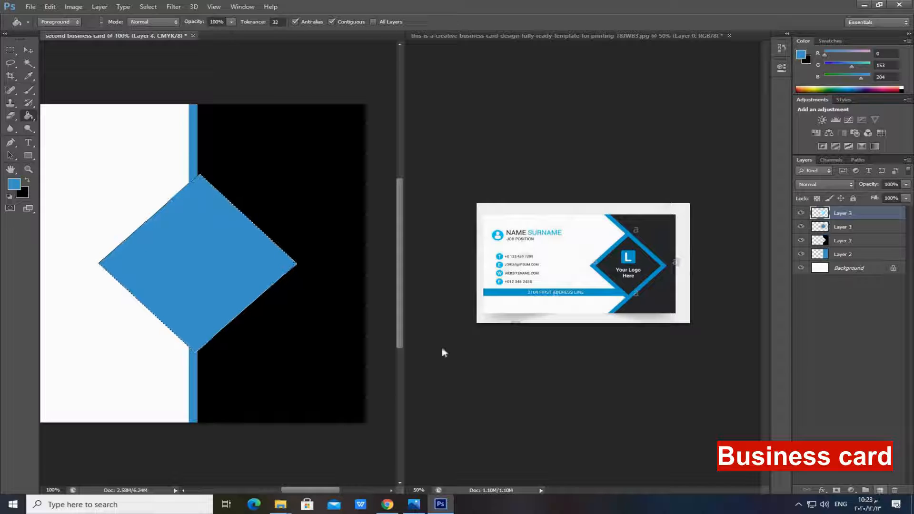
pyautogui.click(149, 7)
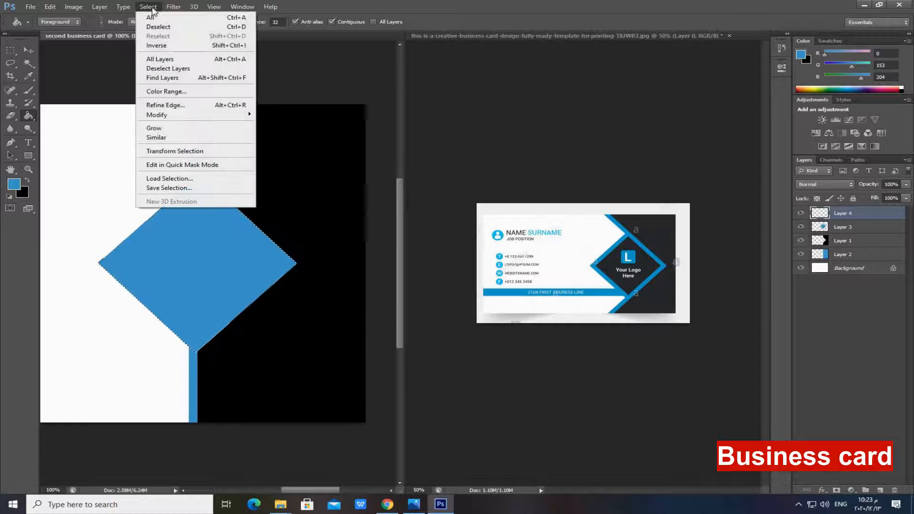
pyautogui.click(186, 155)
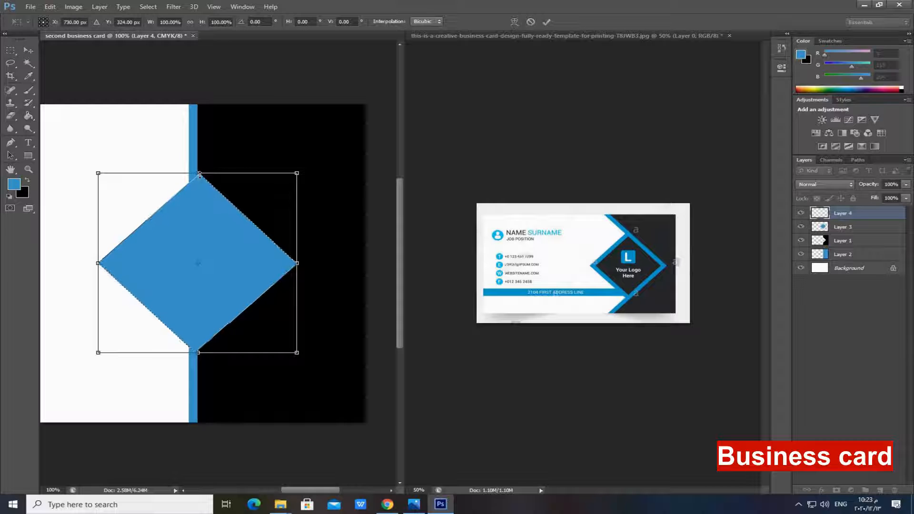
pyautogui.moveTo(199, 176); pyautogui.dragTo(194, 189)
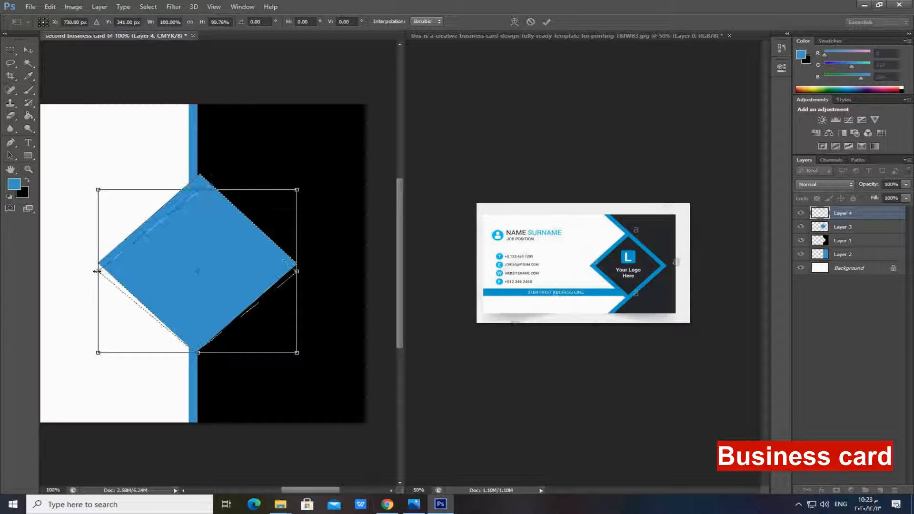
pyautogui.moveTo(97, 272); pyautogui.dragTo(108, 272)
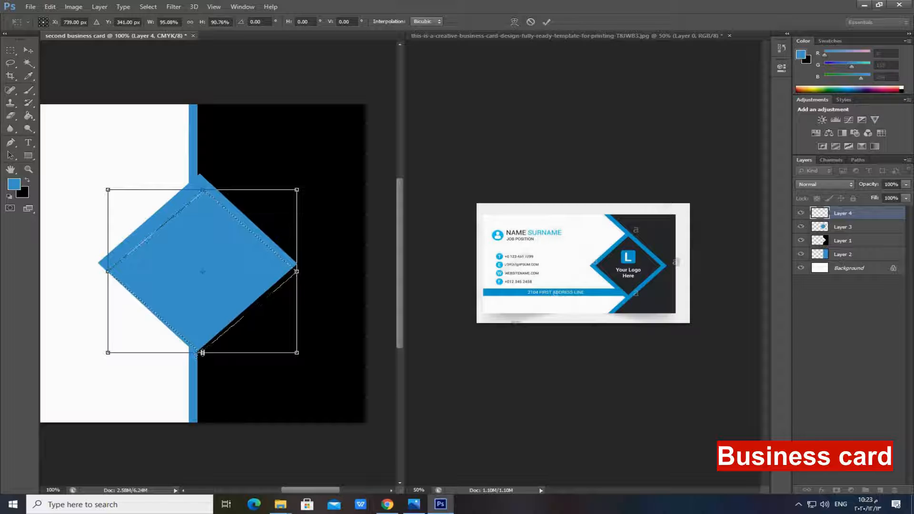
pyautogui.moveTo(203, 353); pyautogui.dragTo(200, 331)
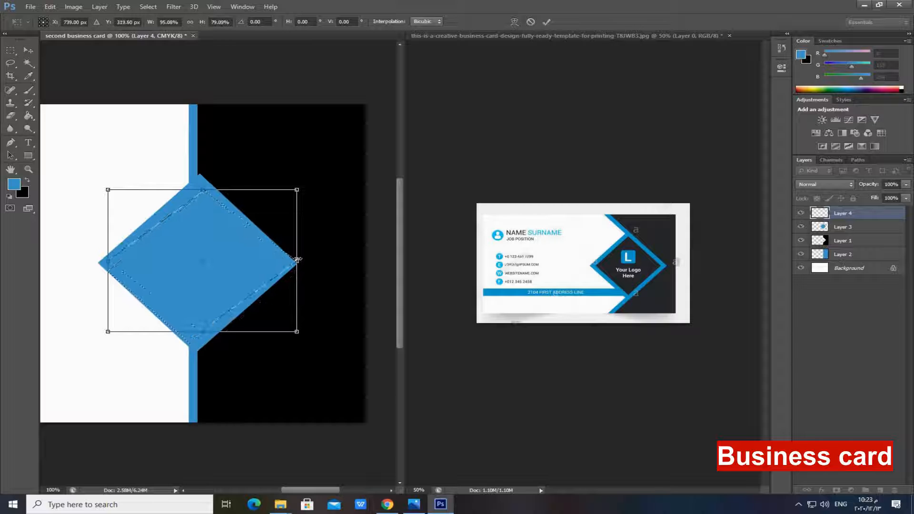
pyautogui.moveTo(297, 260)
pyautogui.mouseDown()
pyautogui.moveTo(281, 260)
pyautogui.moveTo(289, 259)
pyautogui.mouseUp()
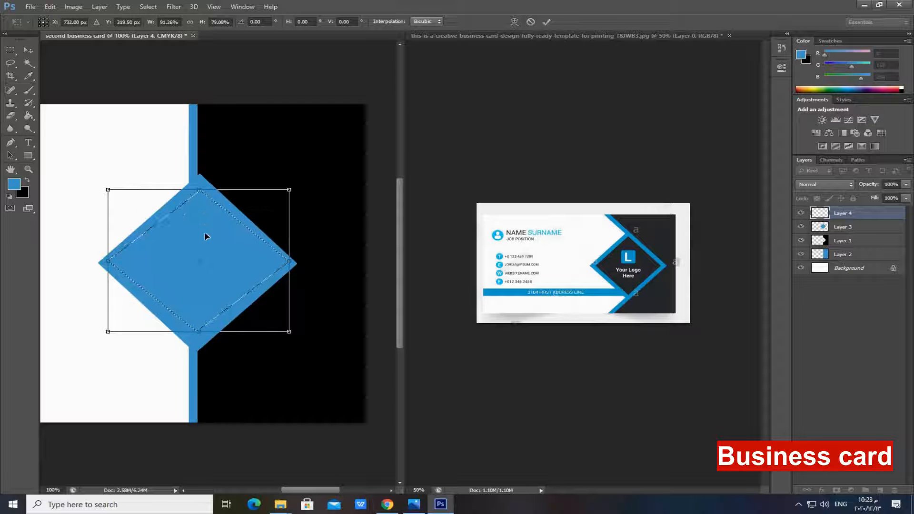
# Refine the inset diamond selection to about 90% width, 87% height and 0.65° rotation, centred within the blue diamond.
pyautogui.moveTo(108, 331); pyautogui.dragTo(111, 340)
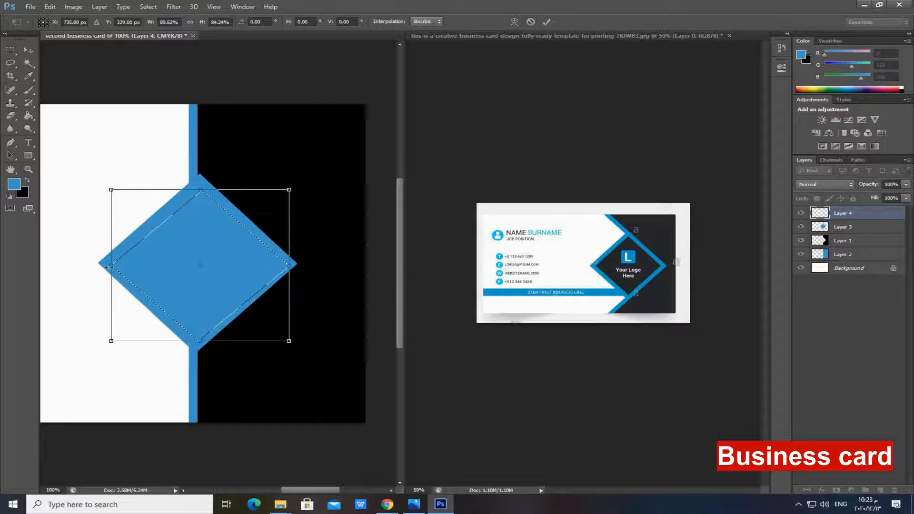
pyautogui.moveTo(212, 237); pyautogui.dragTo(208, 234)
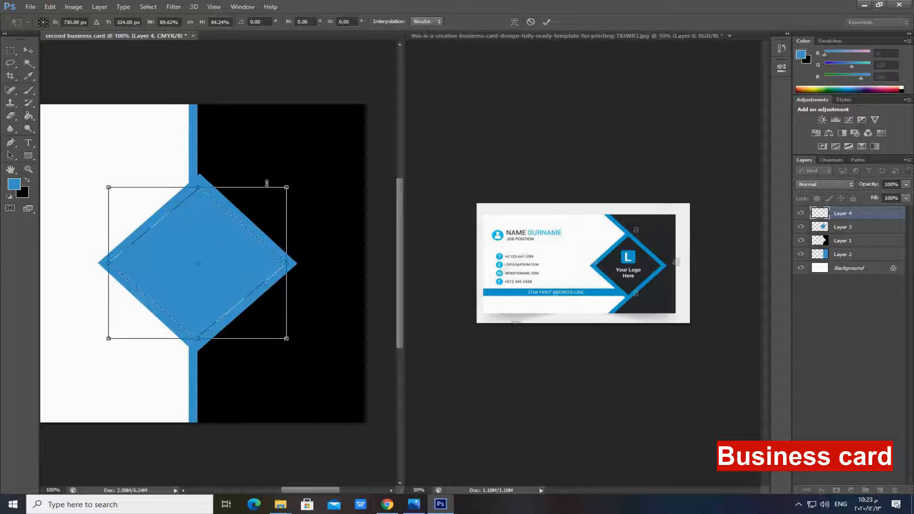
pyautogui.moveTo(203, 187); pyautogui.dragTo(204, 184)
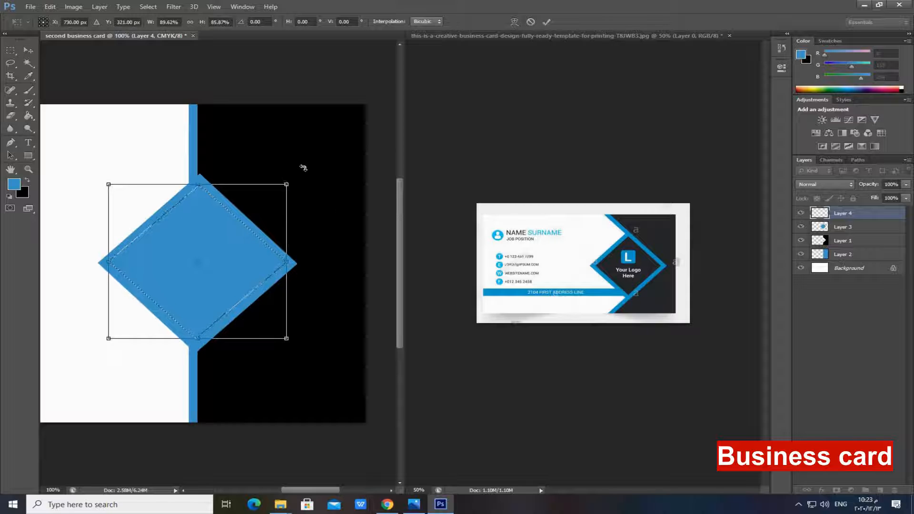
pyautogui.moveTo(304, 170); pyautogui.dragTo(291, 189)
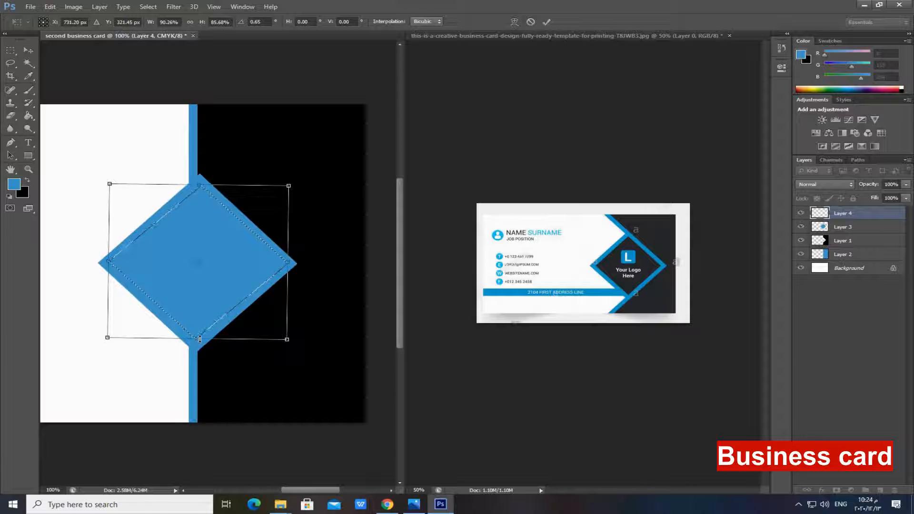
pyautogui.moveTo(200, 341); pyautogui.dragTo(200, 343)
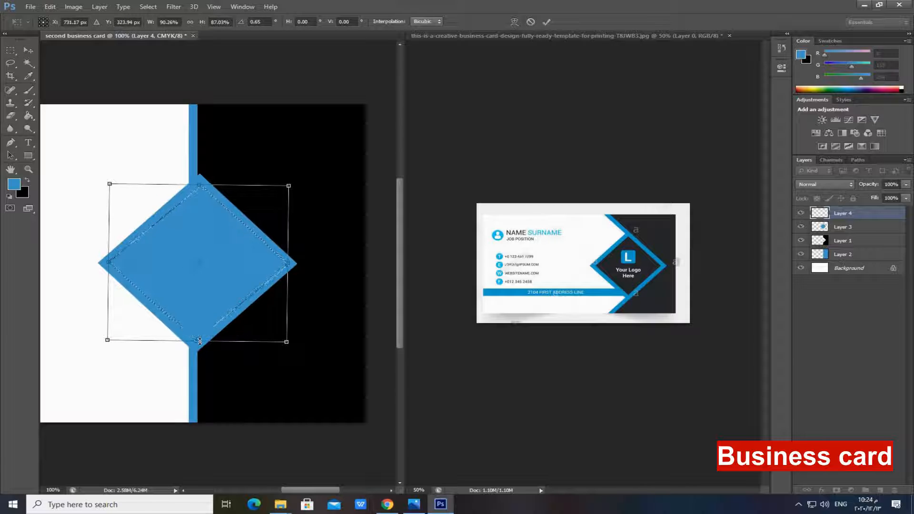
pyautogui.press('Return')
# Fill the inset diamond selection with black on Layer 4 using the Paint Bucket tool, and deselect it.
pyautogui.press('g')
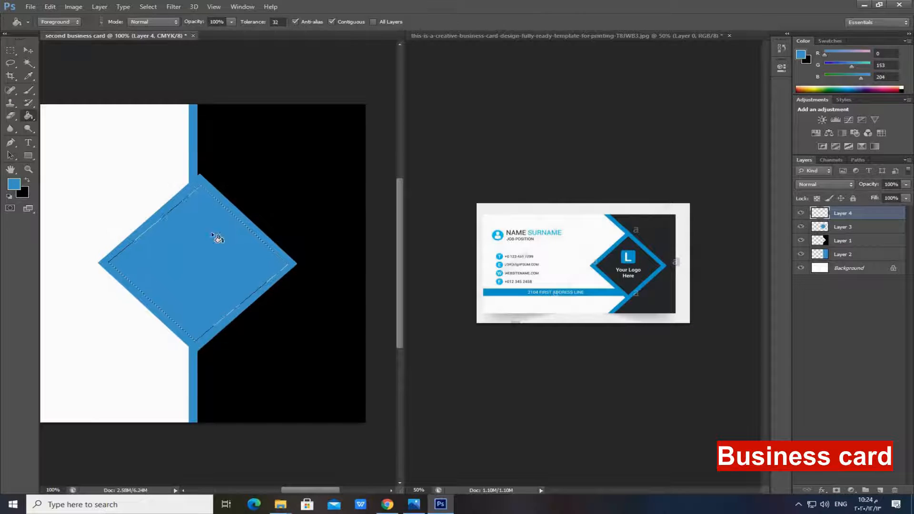
pyautogui.click(27, 183)
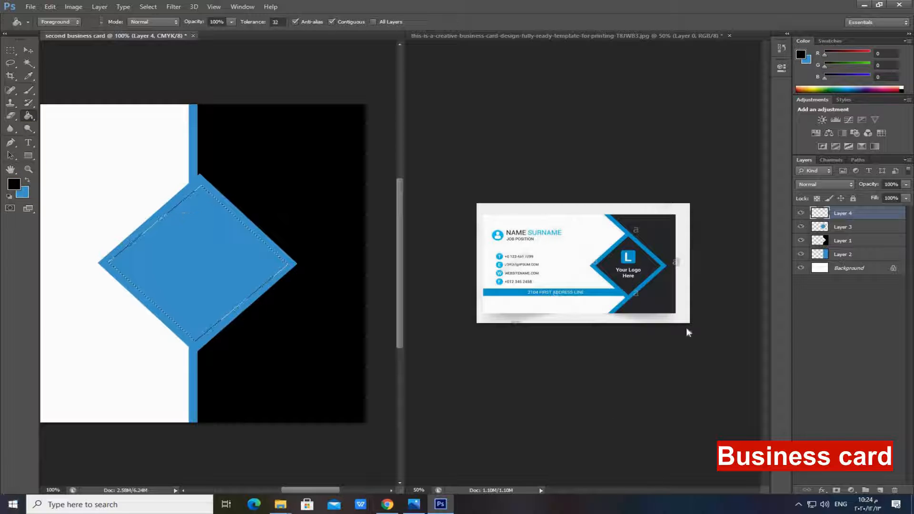
pyautogui.click(223, 270)
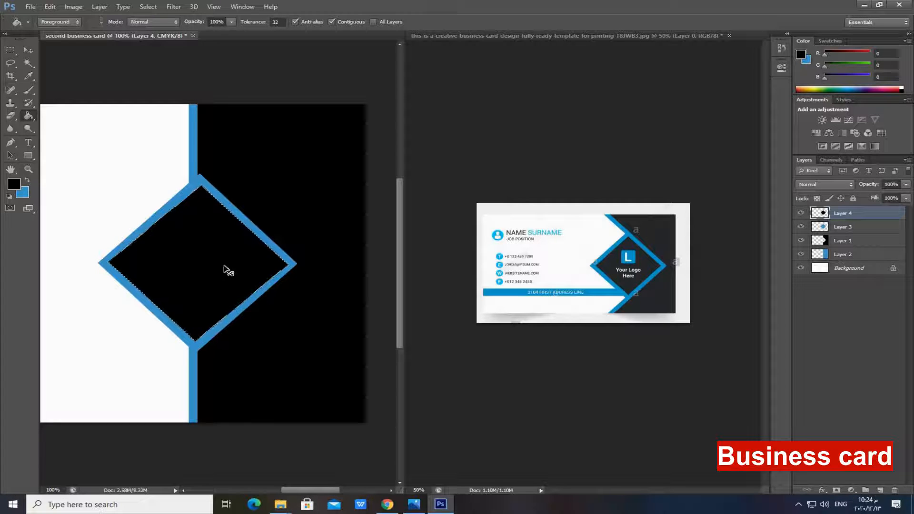
pyautogui.hotkey('ctrl', 'd')
# Draw a small circular selection near the upper-left corner of the card's white area with the Elliptical Marquee tool.
pyautogui.hotkey('ctrl', '-')
pyautogui.hotkey('ctrl', '-')
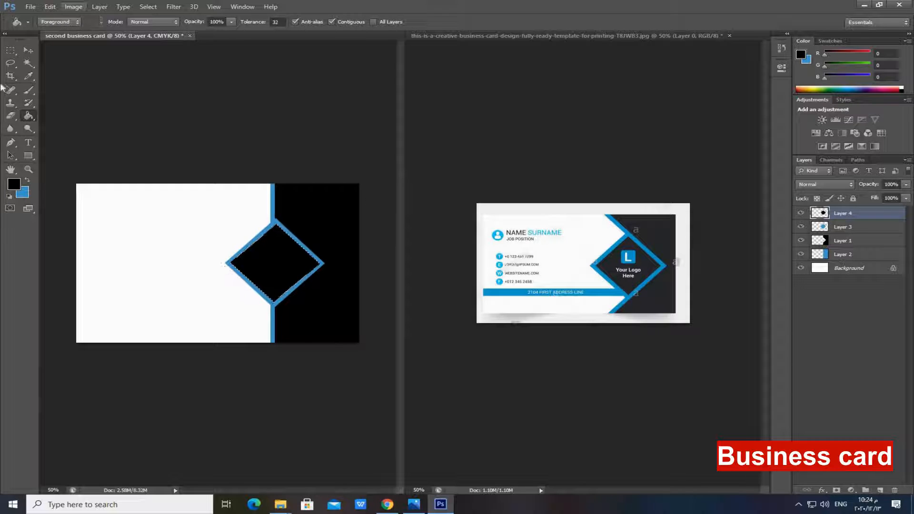
pyautogui.click(28, 49)
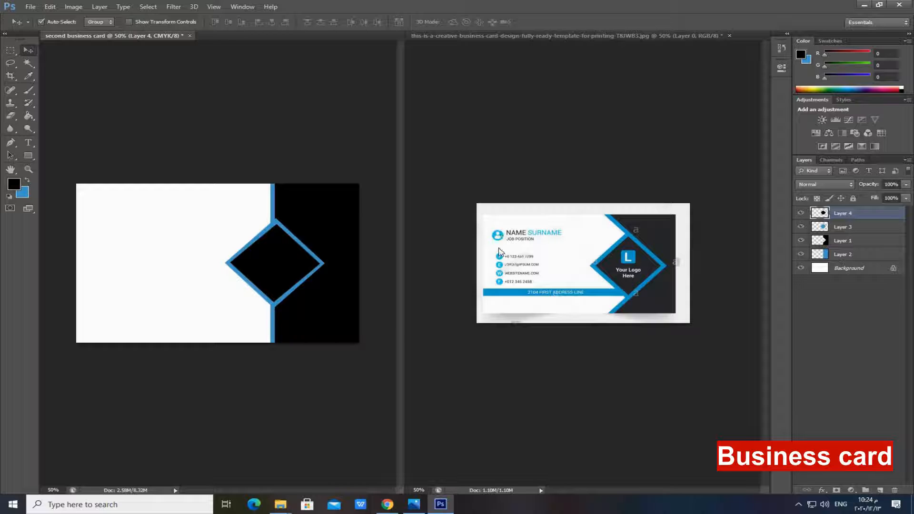
pyautogui.click(11, 50)
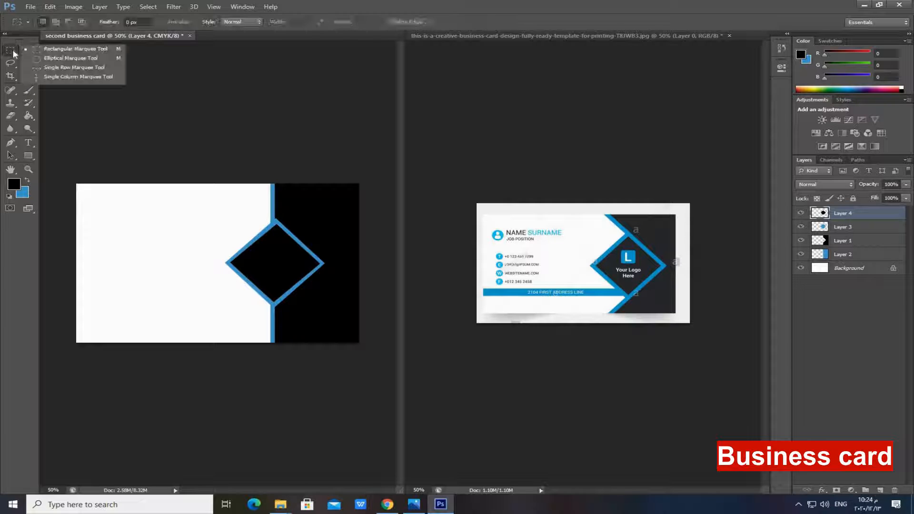
pyautogui.click(61, 58)
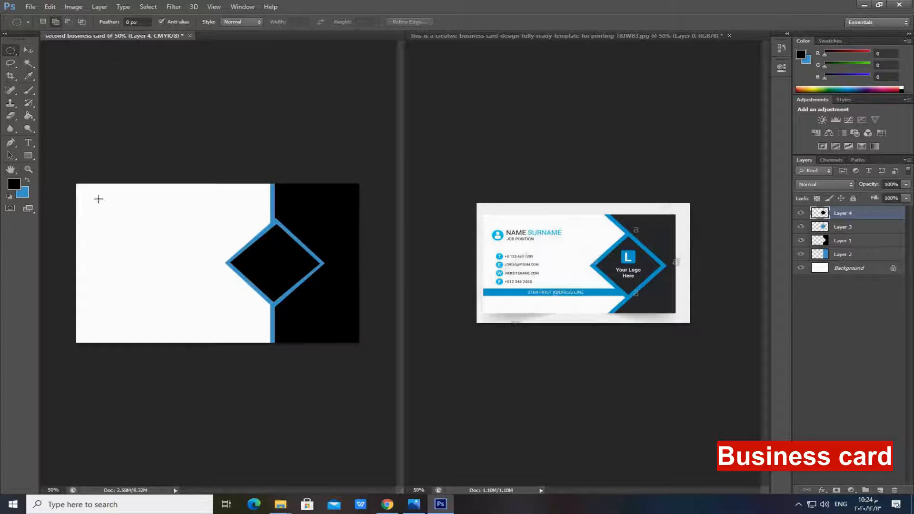
pyautogui.moveTo(102, 202); pyautogui.dragTo(85, 220)
# Fill the circular selection with blue on a new layer and duplicate the circle onto another layer.
pyautogui.click(880, 490)
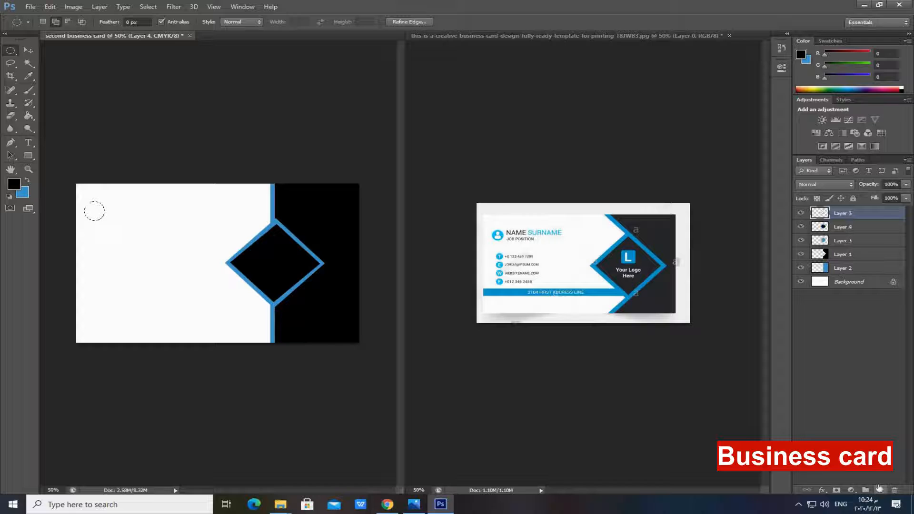
pyautogui.click(27, 183)
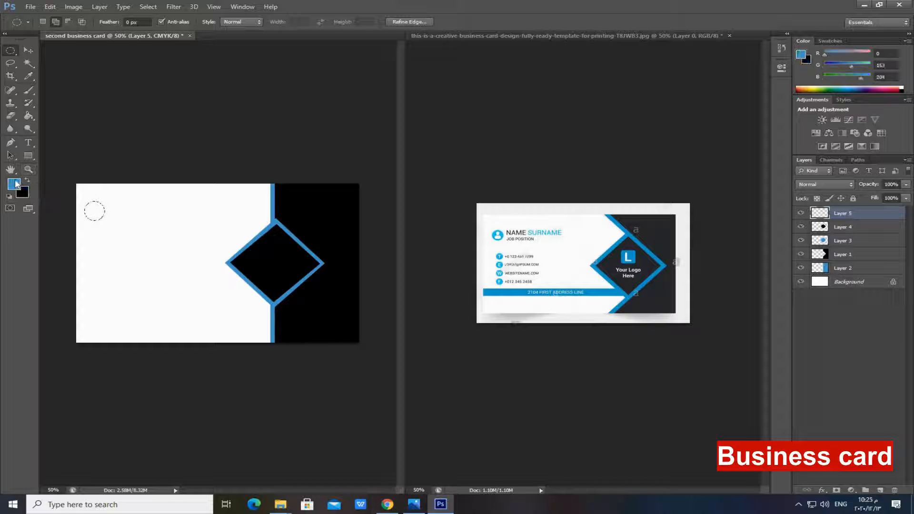
pyautogui.click(31, 121)
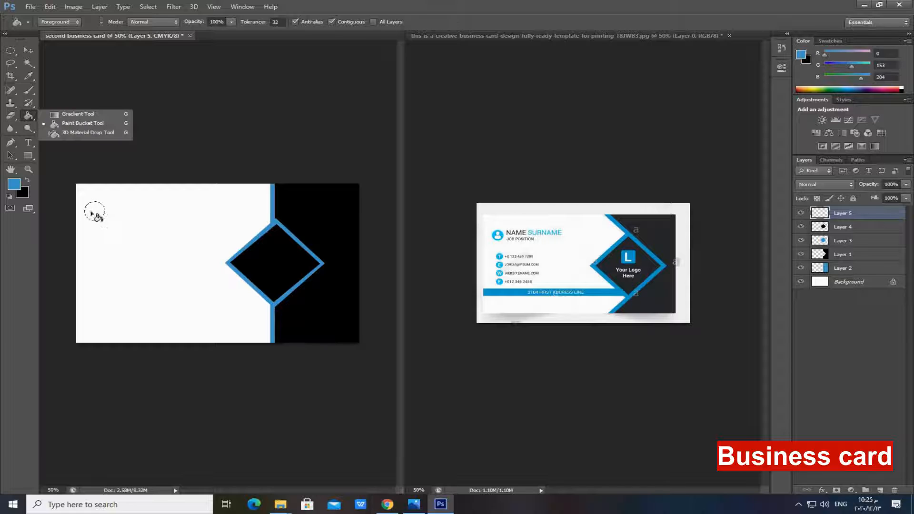
pyautogui.click(93, 214)
pyautogui.hotkey('ctrl', 'j')
pyautogui.press('v')
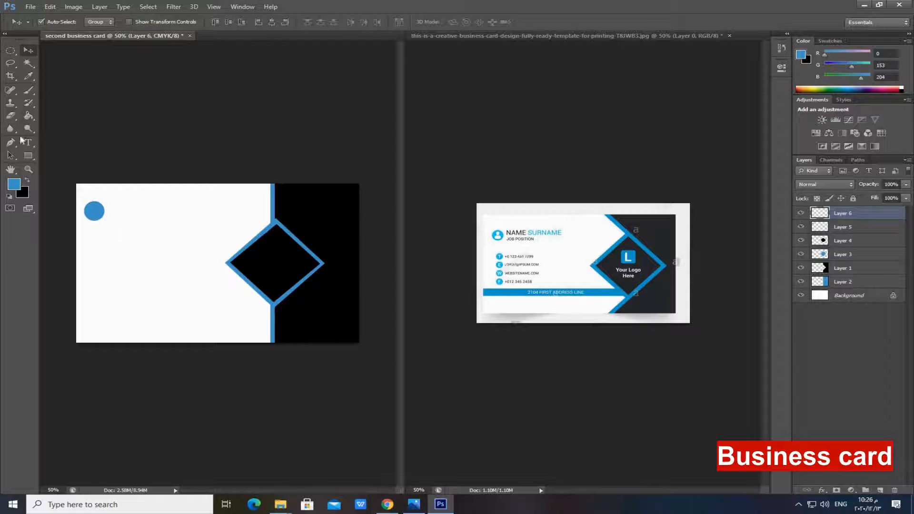
# Create a small blue circle on a new layer below the large circle and duplicate it three times down a vertical column.
pyautogui.click(11, 51)
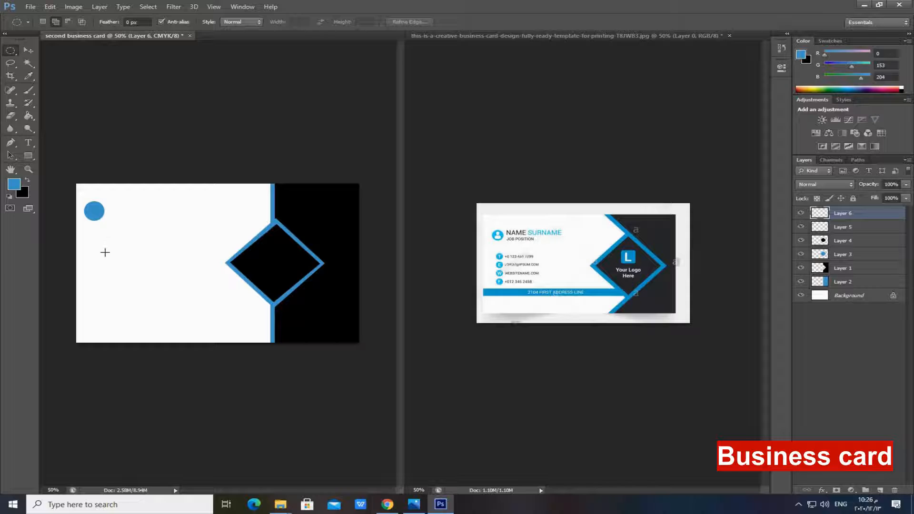
pyautogui.moveTo(102, 244); pyautogui.dragTo(90, 254)
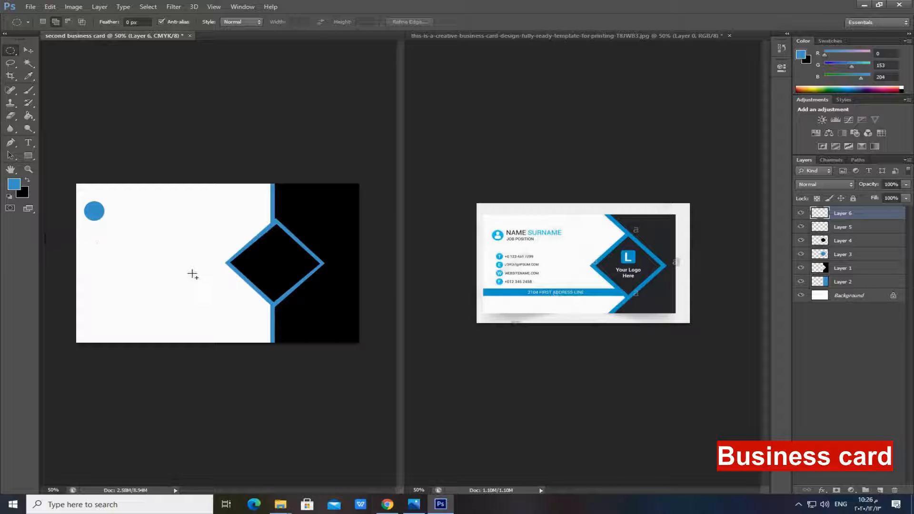
pyautogui.click(879, 490)
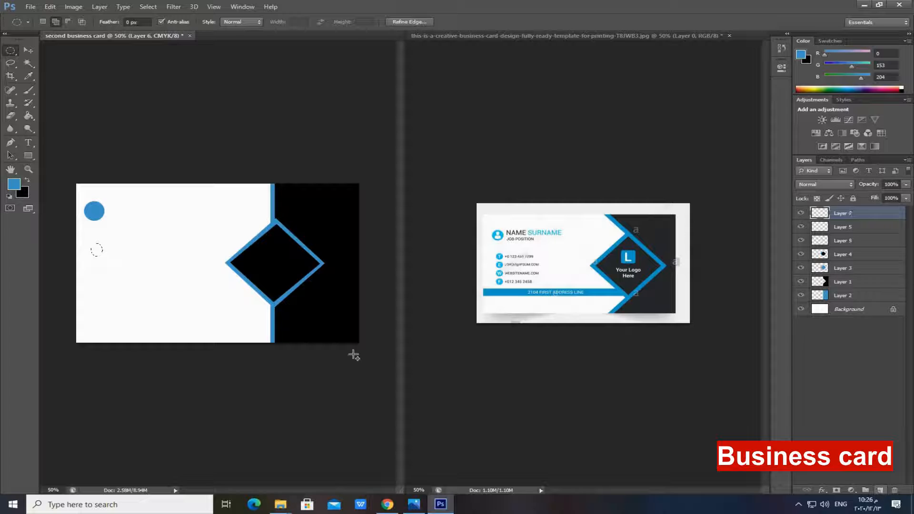
pyautogui.click(28, 117)
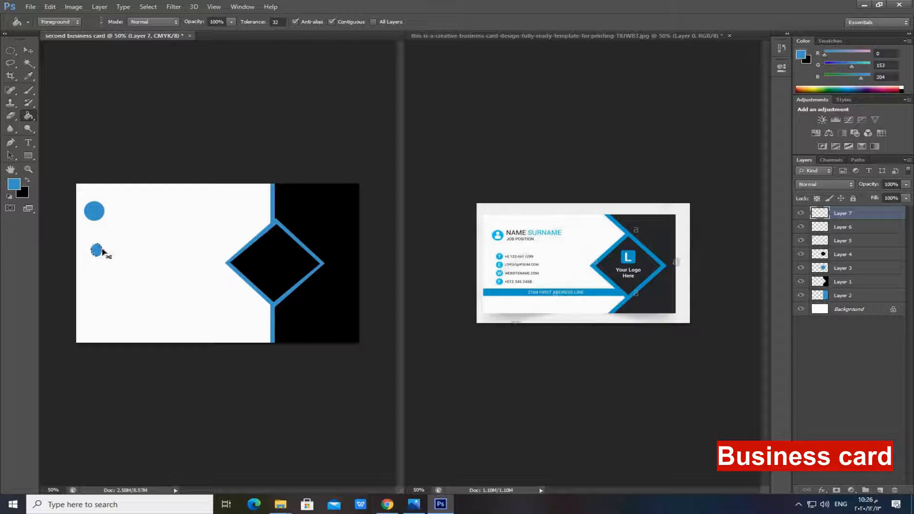
pyautogui.click(28, 50)
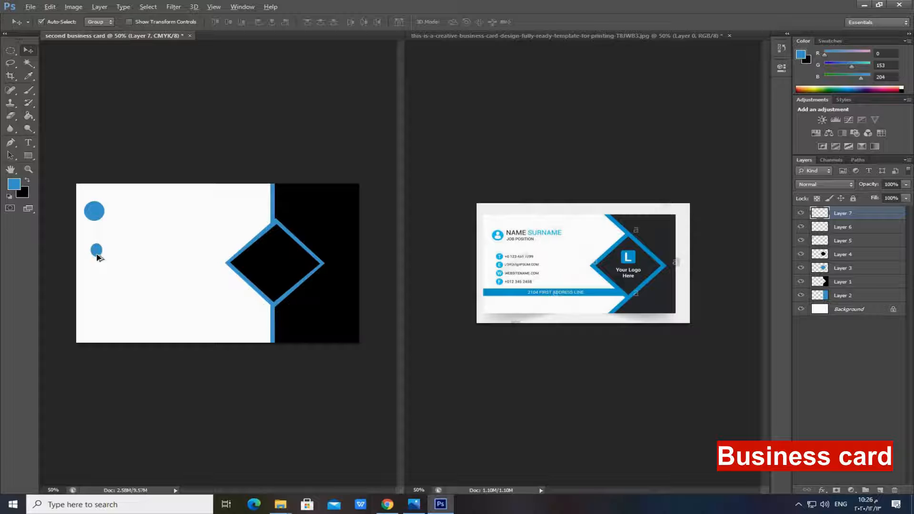
pyautogui.moveTo(99, 256); pyautogui.dragTo(98, 318)
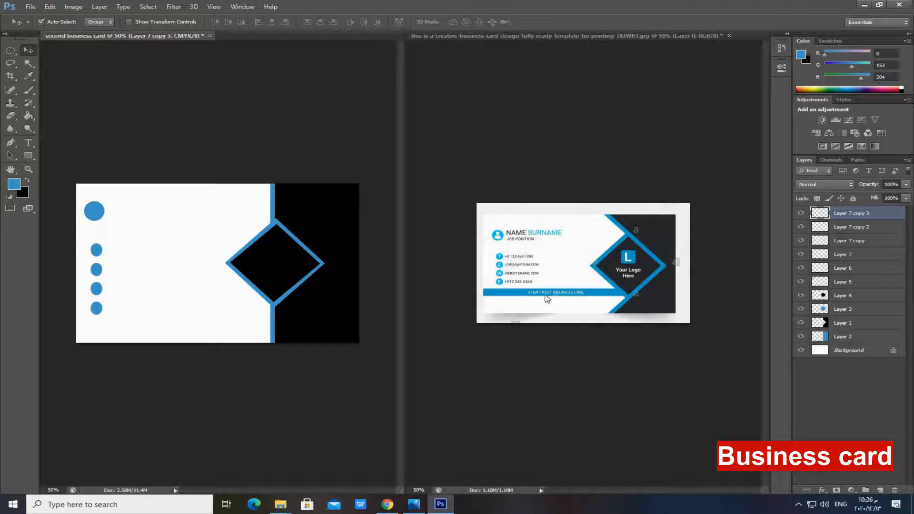
# Select a thin horizontal strip across the white area, level with the diamond's lower corner, and fill it with blue on a new layer.
pyautogui.click(13, 54)
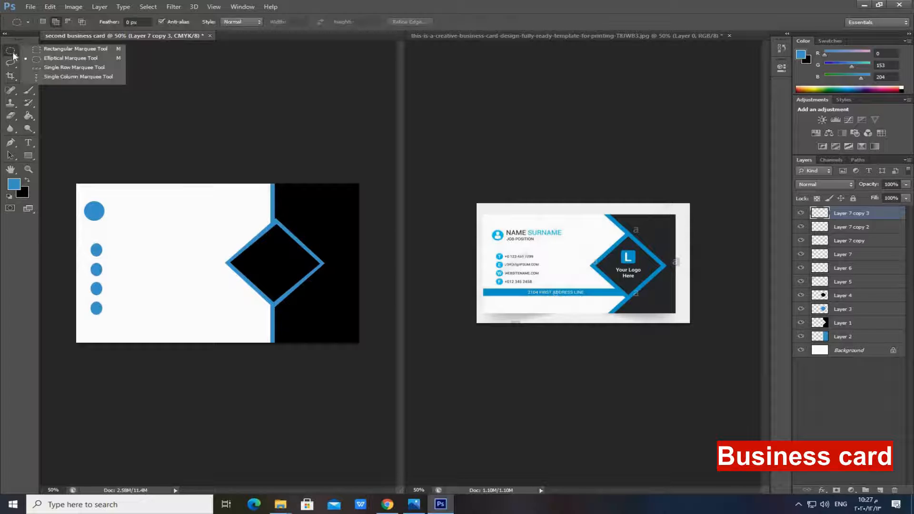
pyautogui.click(46, 50)
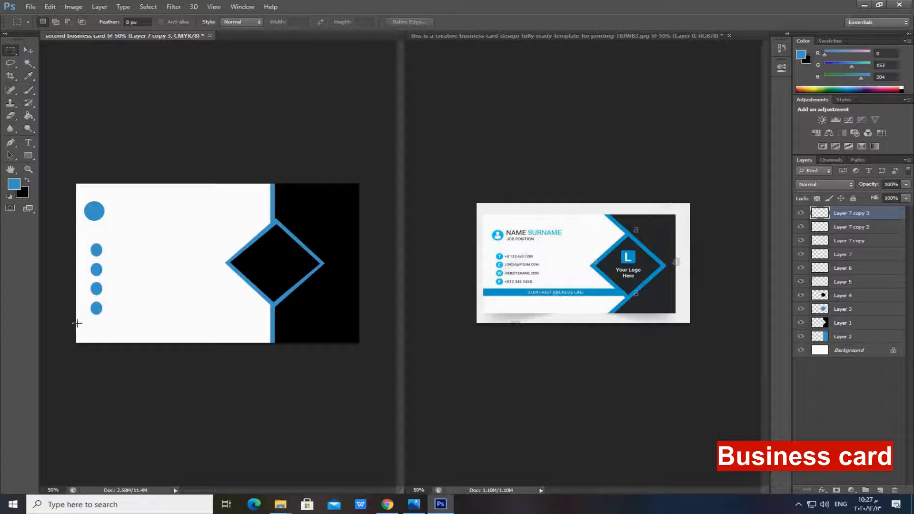
pyautogui.moveTo(77, 323); pyautogui.dragTo(274, 332)
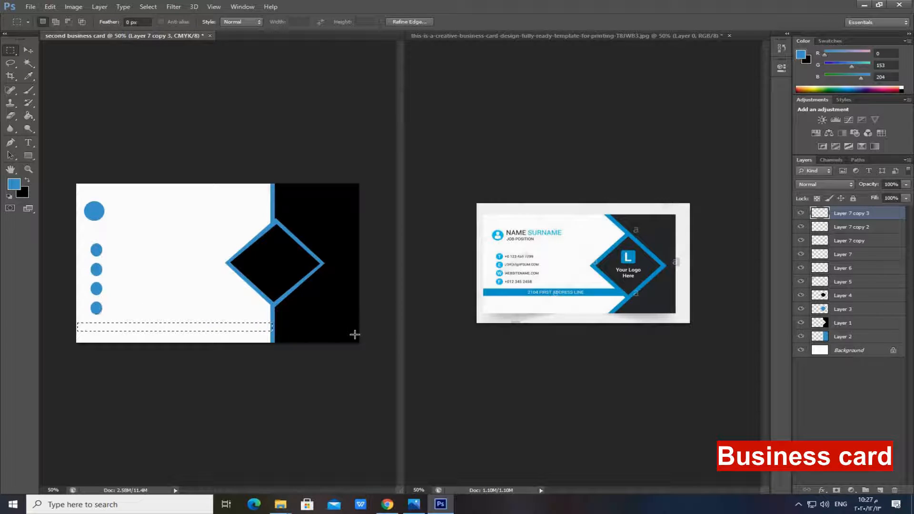
pyautogui.hotkey('shift', 'Up')
pyautogui.hotkey('shift', 'Up')
pyautogui.hotkey('shift', 'Up')
pyautogui.hotkey('shift', 'Up')
pyautogui.hotkey('shift', 'Up')
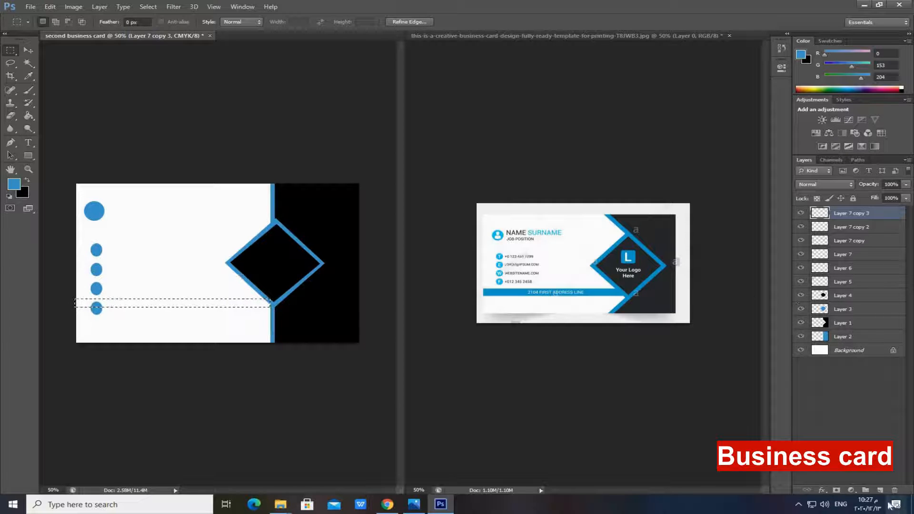
pyautogui.click(880, 490)
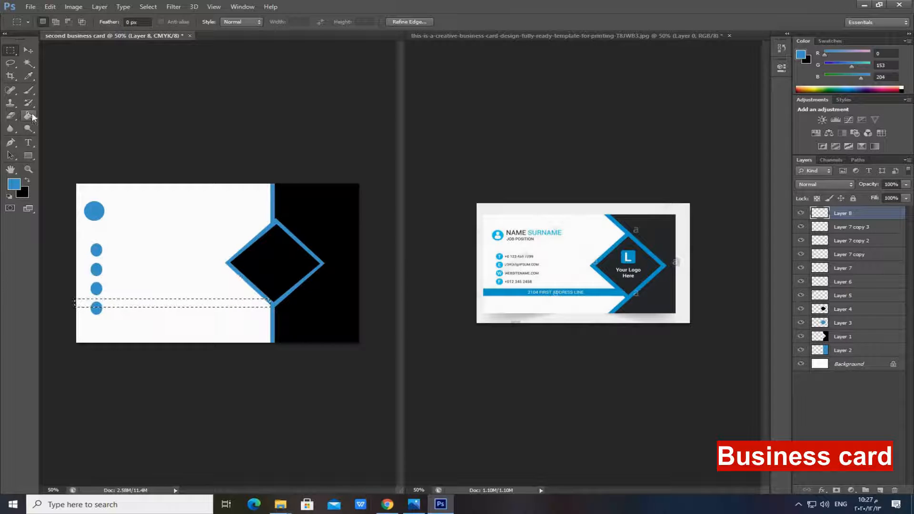
pyautogui.click(28, 116)
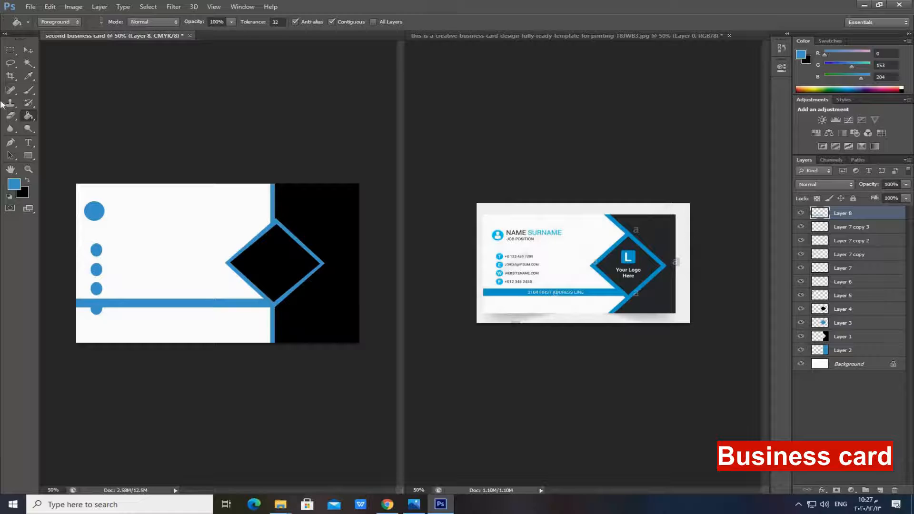
# Centre the large circle above the column of small circles and move the small circles up above the blue stripe.
pyautogui.click(28, 50)
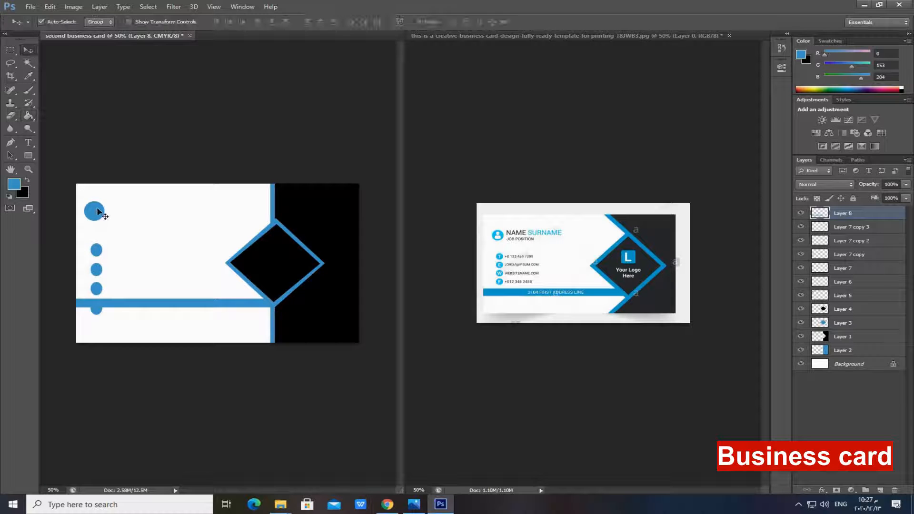
pyautogui.moveTo(97, 211); pyautogui.dragTo(100, 209)
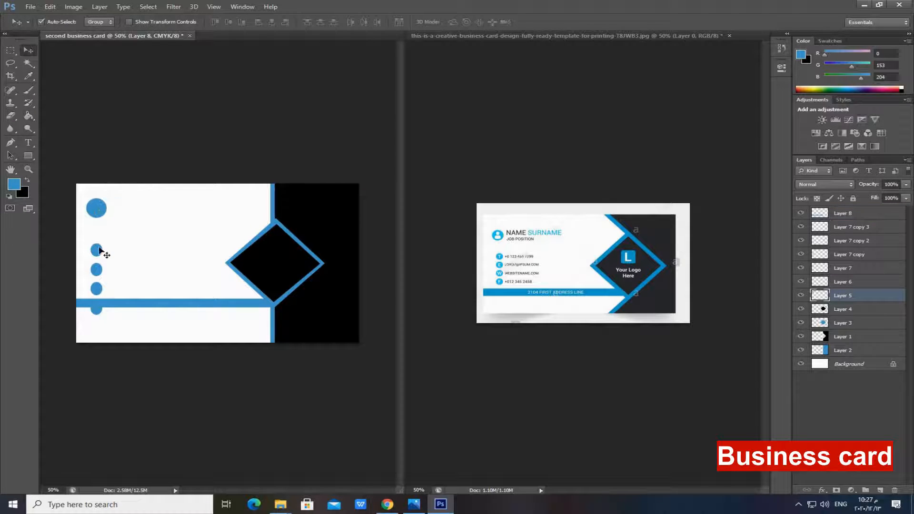
pyautogui.moveTo(99, 253); pyautogui.dragTo(97, 238)
pyautogui.moveTo(97, 260); pyautogui.dragTo(98, 258)
pyautogui.moveTo(97, 289); pyautogui.dragTo(98, 275)
pyautogui.moveTo(97, 314); pyautogui.dragTo(98, 295)
pyautogui.moveTo(98, 258); pyautogui.dragTo(97, 276)
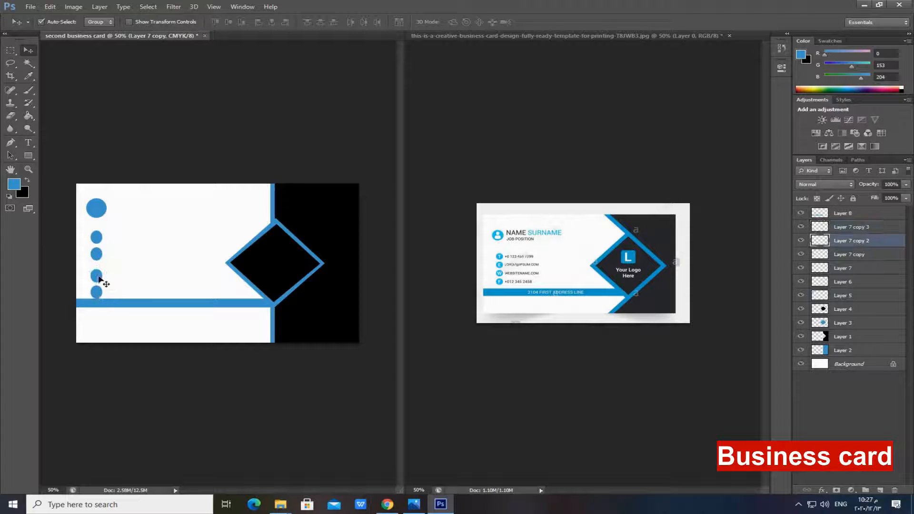
# Nudge the third and fourth small circles upward to space the column evenly above the blue stripe.
pyautogui.press('Up')
pyautogui.press('Up')
pyautogui.press('Up')
pyautogui.press('Up')
pyautogui.press('Up')
pyautogui.press('Up')
pyautogui.press('Up')
pyautogui.press('Up')
pyautogui.press('Up')
pyautogui.press('Up')
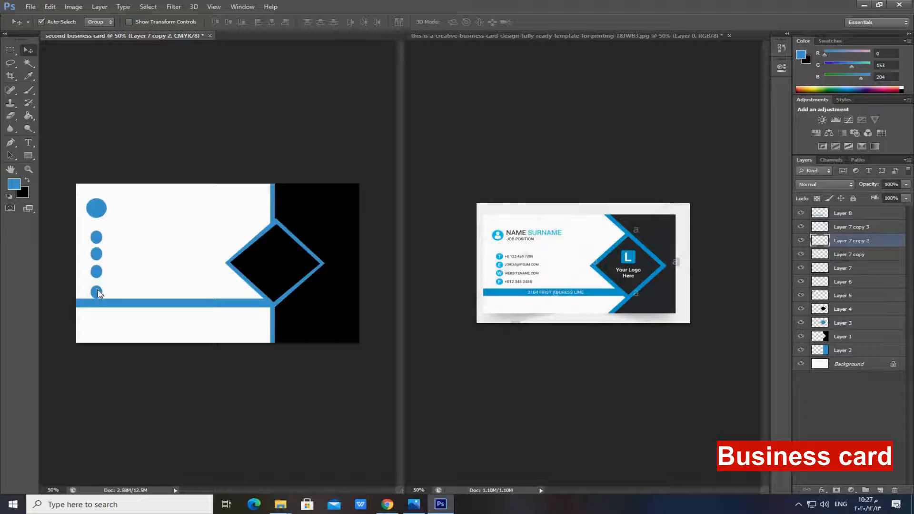
pyautogui.click(98, 291)
pyautogui.press('Up')
pyautogui.press('Up')
pyautogui.press('Up')
pyautogui.press('Up')
pyautogui.press('Up')
pyautogui.press('Up')
pyautogui.press('Up')
pyautogui.press('Up')
pyautogui.press('Up')
pyautogui.press('Up')
pyautogui.press('Up')
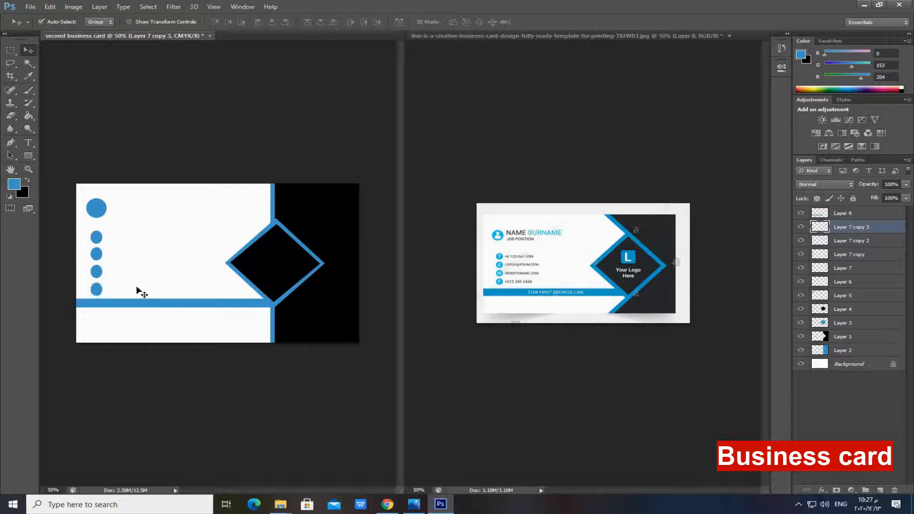
# Draw a small rectangular selection in the upper part of the black diamond, fill it with blue on a new layer, and deselect.
pyautogui.press('m')
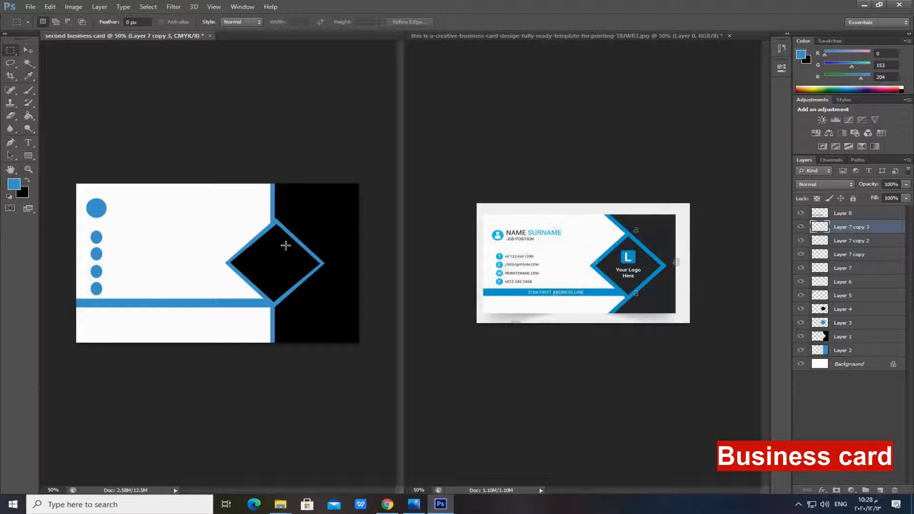
pyautogui.moveTo(288, 246); pyautogui.dragTo(266, 261)
pyautogui.press('Left')
pyautogui.press('Left')
pyautogui.press('Left')
pyautogui.click(880, 491)
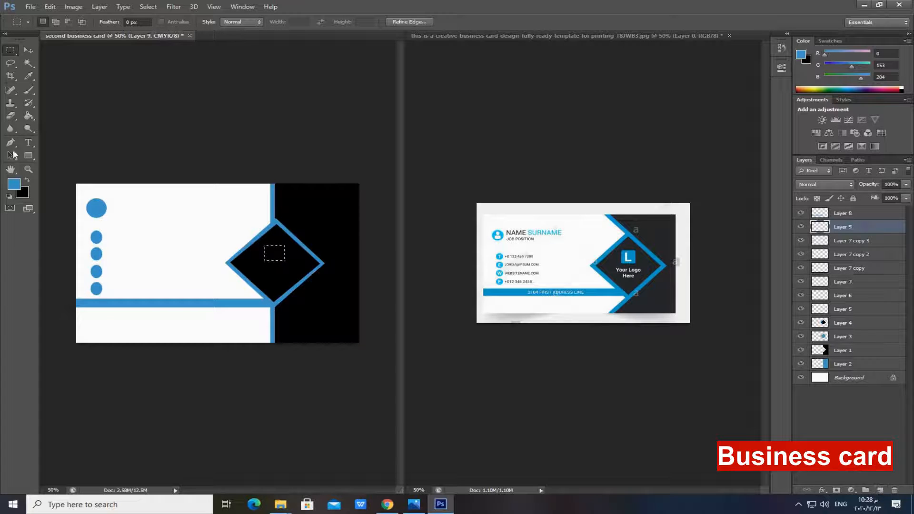
pyautogui.click(28, 115)
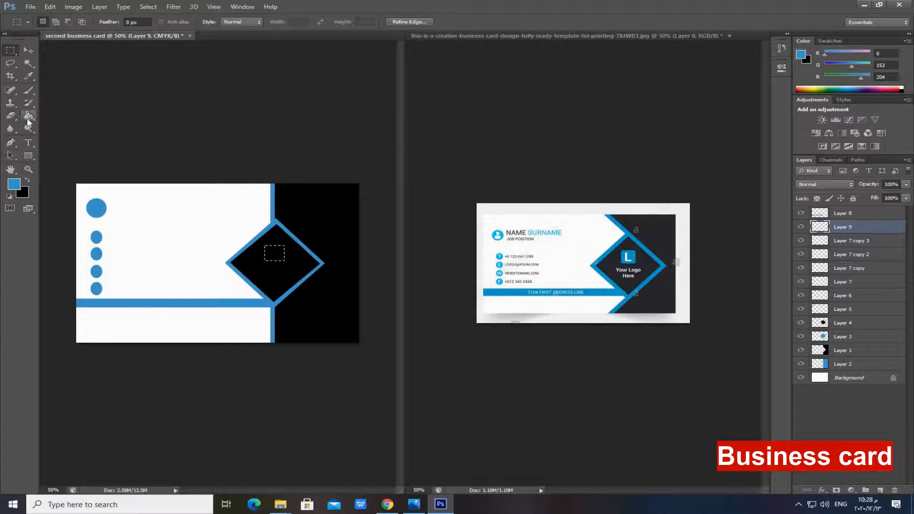
pyautogui.click(275, 255)
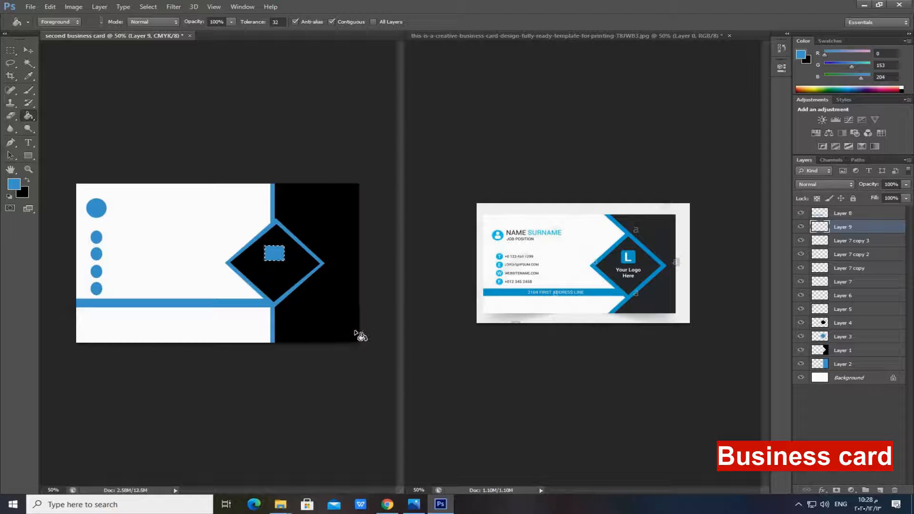
pyautogui.hotkey('ctrl', 'd')
# Add the white 6 pt text "Your logo here" inside the black diamond, centred below the small blue rectangle.
pyautogui.click(29, 143)
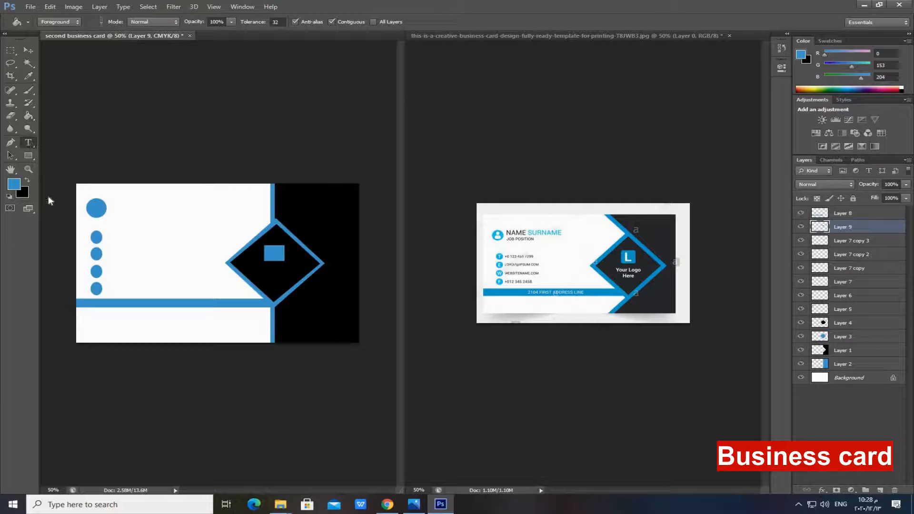
pyautogui.click(13, 187)
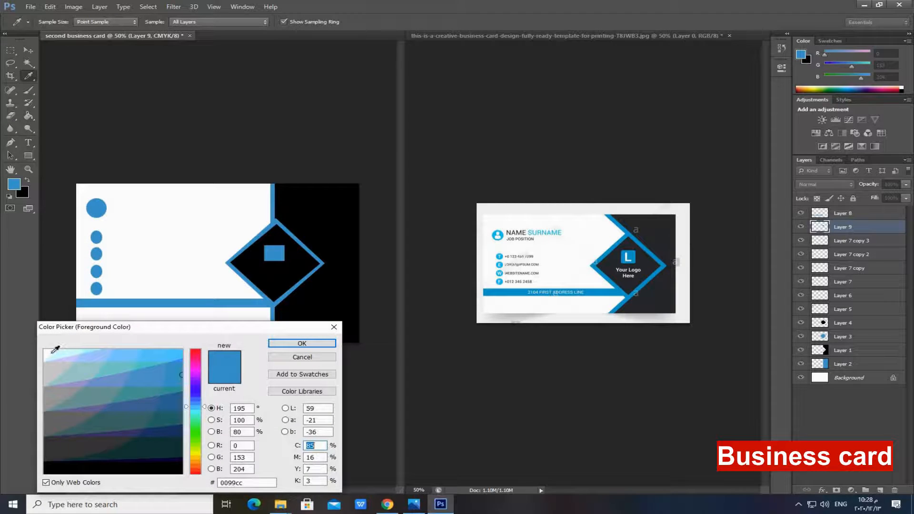
pyautogui.click(304, 342)
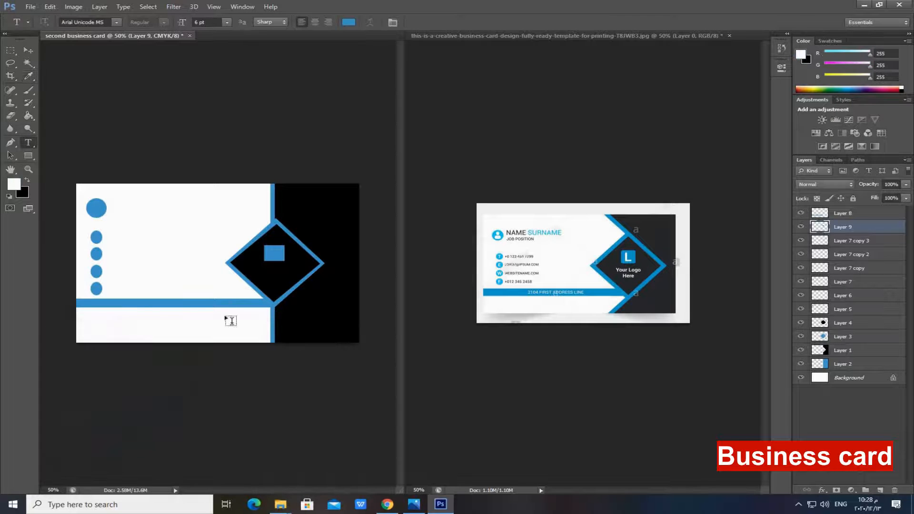
pyautogui.click(262, 265)
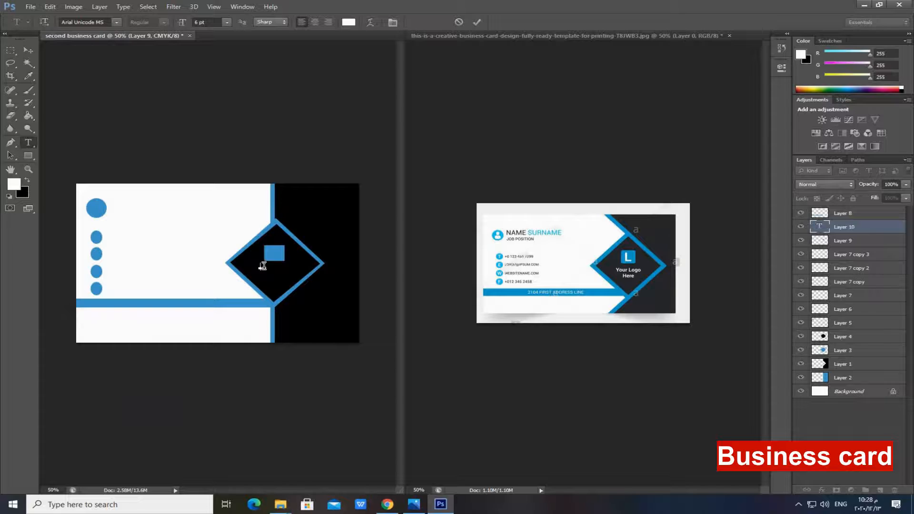
pyautogui.write('Your logo here')
pyautogui.moveTo(268, 286); pyautogui.dragTo(265, 287)
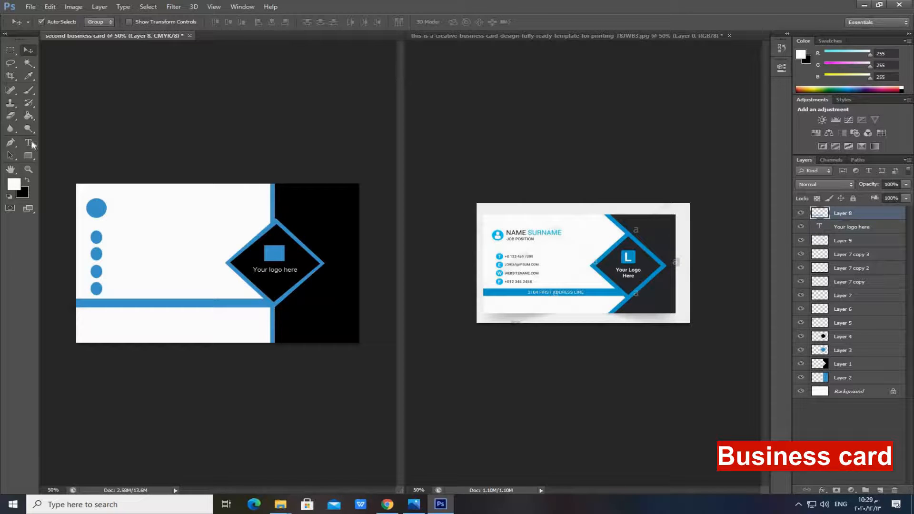
# Add the black 18 pt text "Name surname" in the white area, directly beside the large blue circle.
pyautogui.click(29, 143)
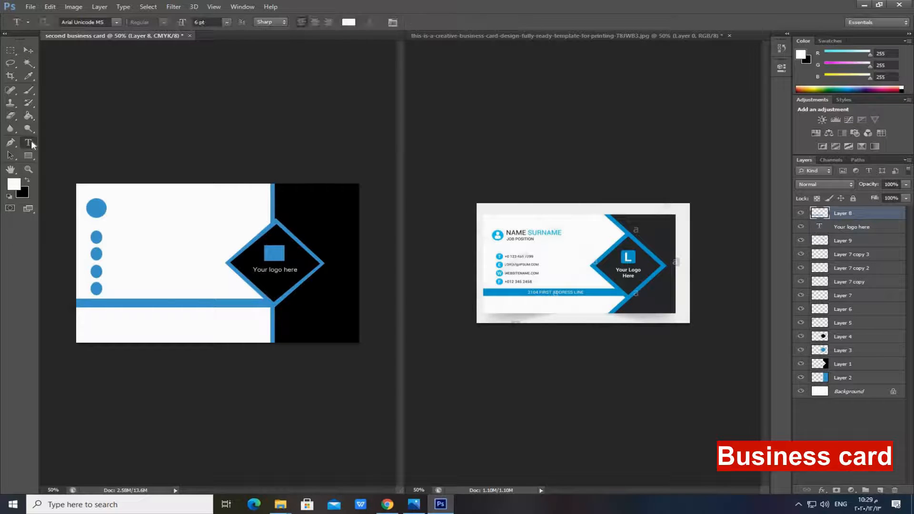
pyautogui.click(25, 181)
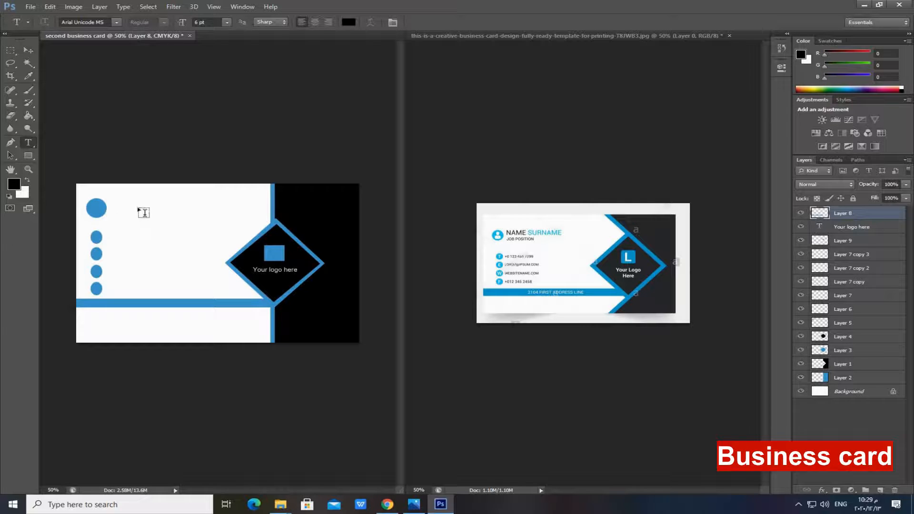
pyautogui.click(138, 208)
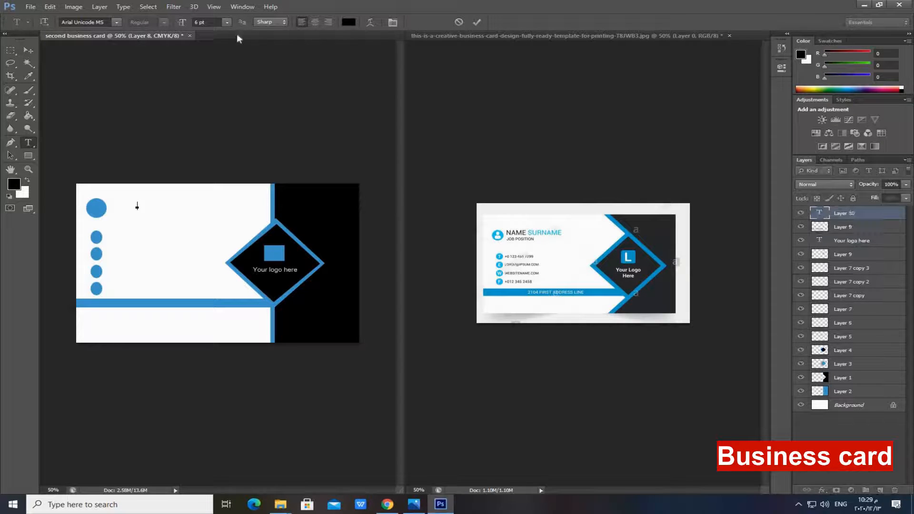
pyautogui.click(227, 23)
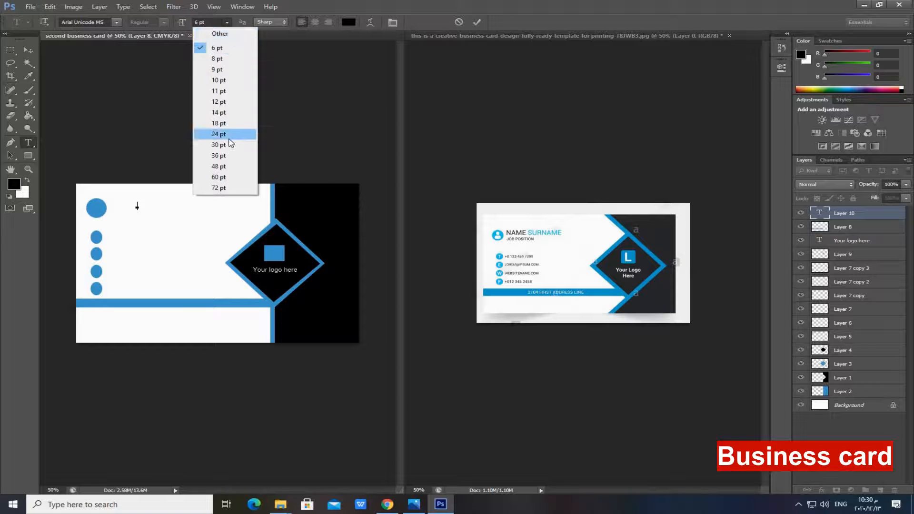
pyautogui.click(232, 123)
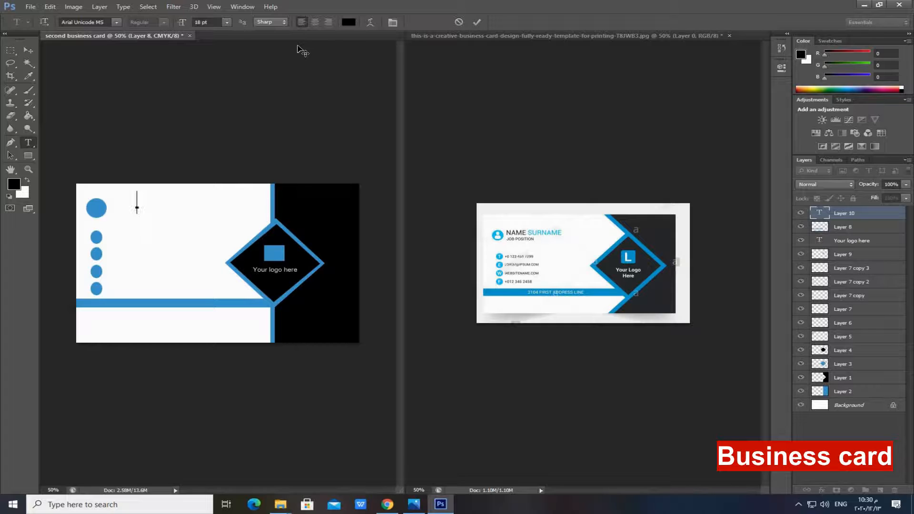
pyautogui.write('Name surn')
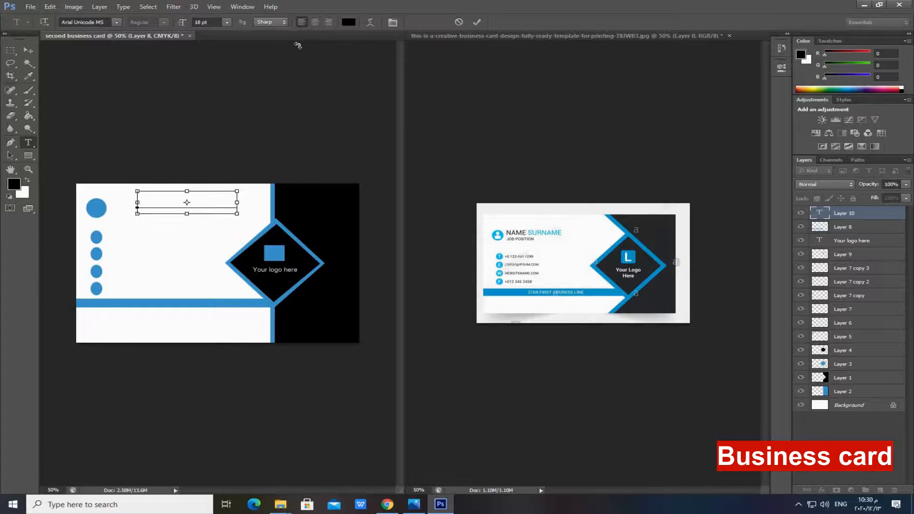
pyautogui.hotkey('ctrl', '-')
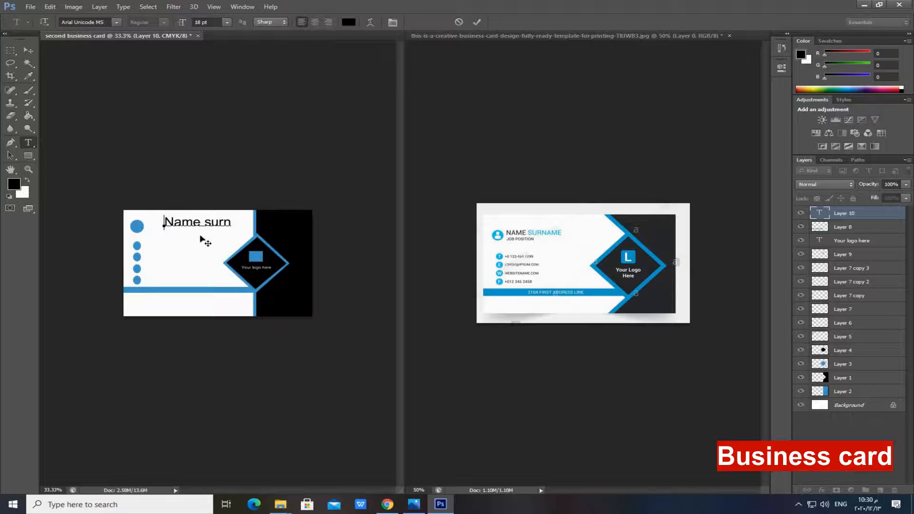
pyautogui.write('ame')
pyautogui.moveTo(200, 238); pyautogui.dragTo(182, 244)
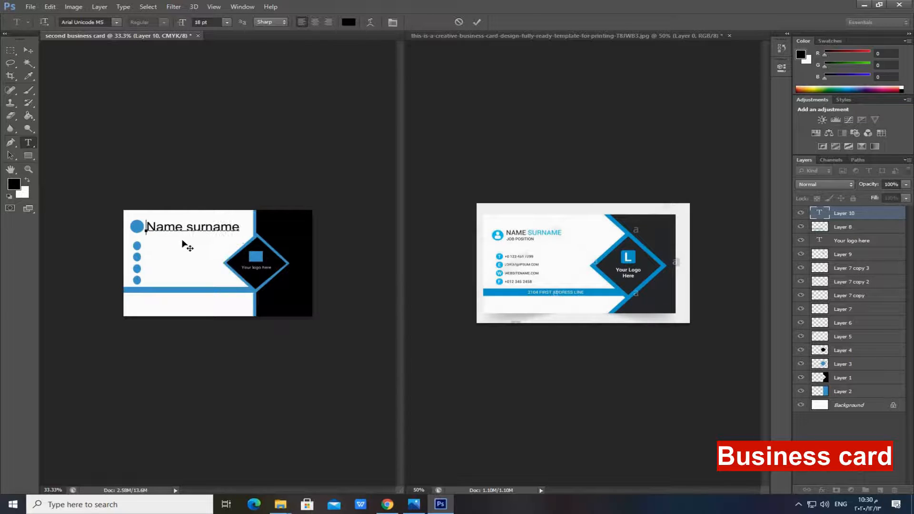
# Set the "Name surname" text to 14 pt and move it up against the large blue circle.
pyautogui.tripleClick(195, 227)
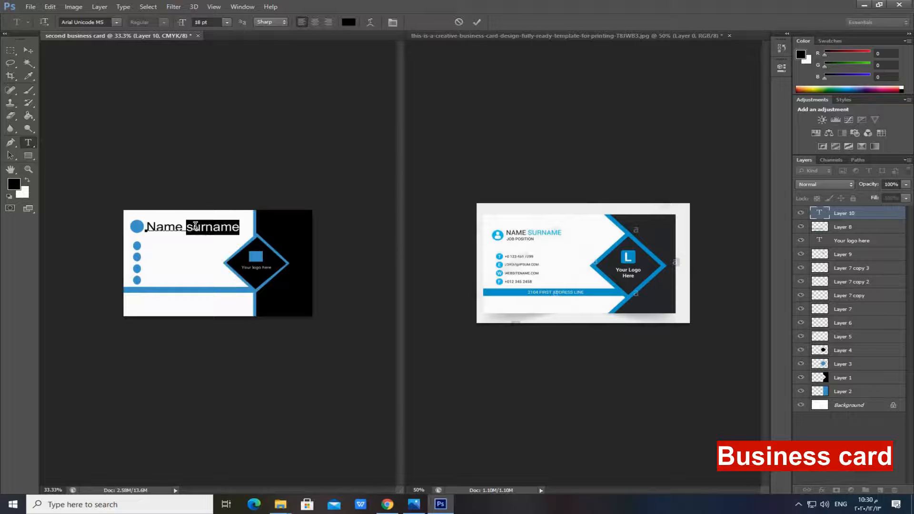
pyautogui.click(227, 23)
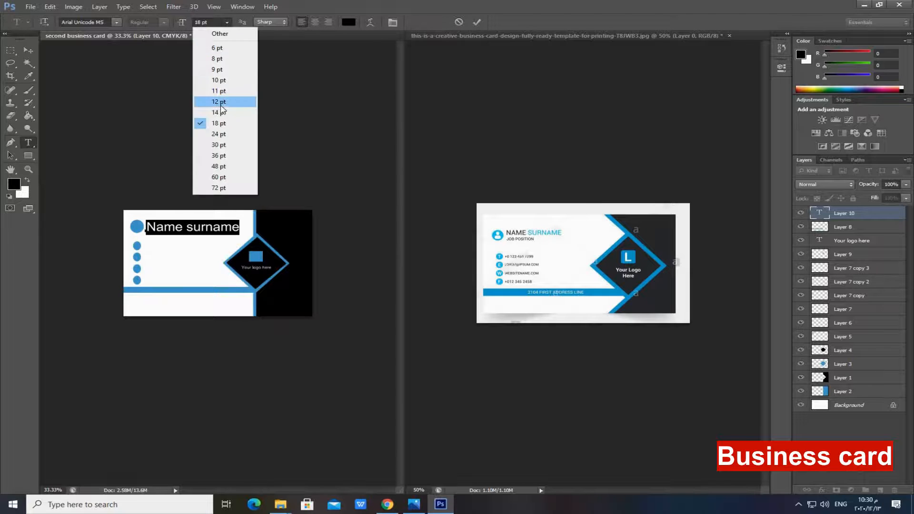
pyautogui.click(223, 112)
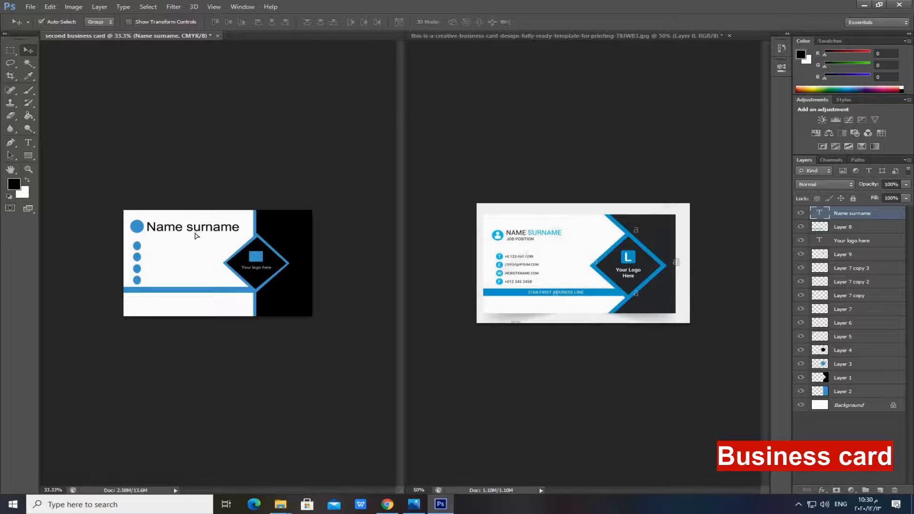
pyautogui.moveTo(195, 233); pyautogui.dragTo(193, 230)
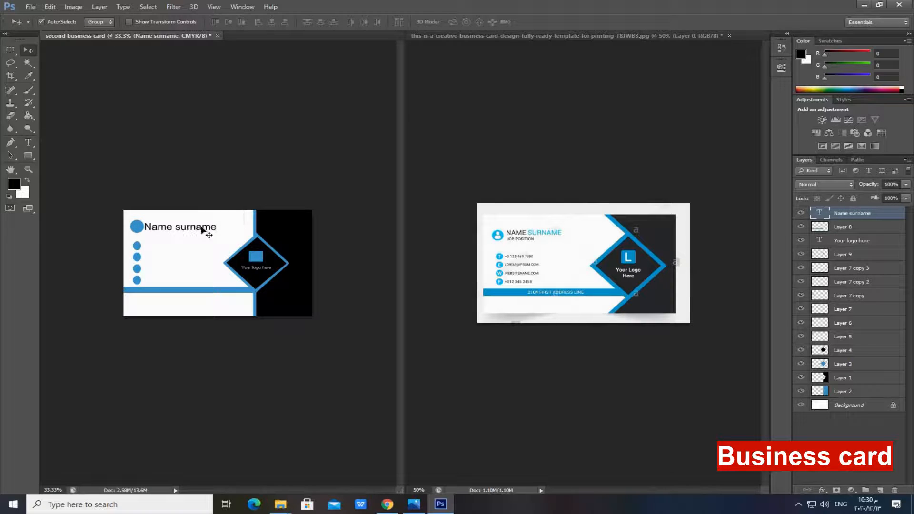
# Recolour the word "surname" with the card's blue (0099cc), sampled from the artwork, and restore black as the foreground colour.
pyautogui.click(27, 181)
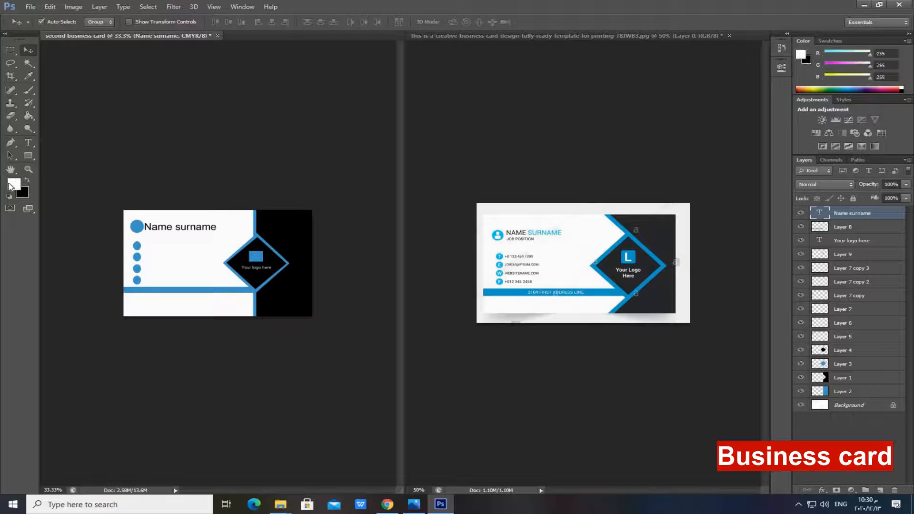
pyautogui.click(14, 183)
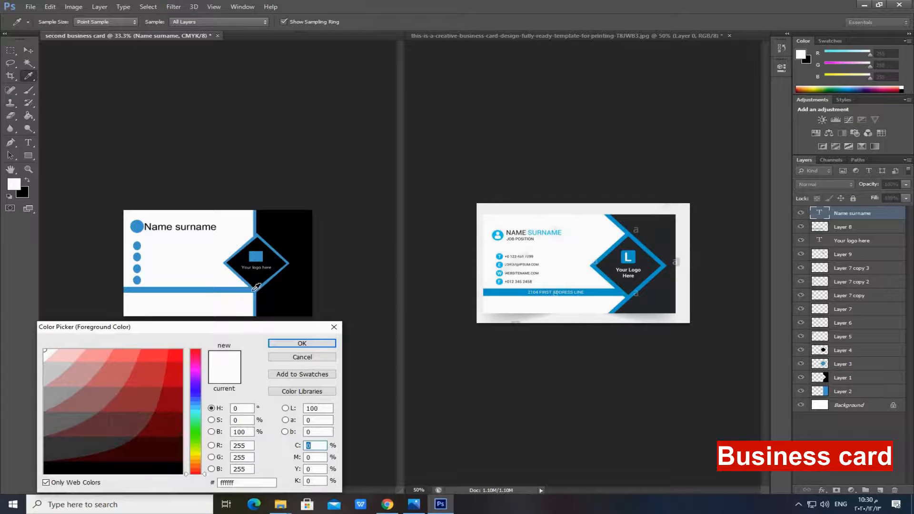
pyautogui.click(254, 290)
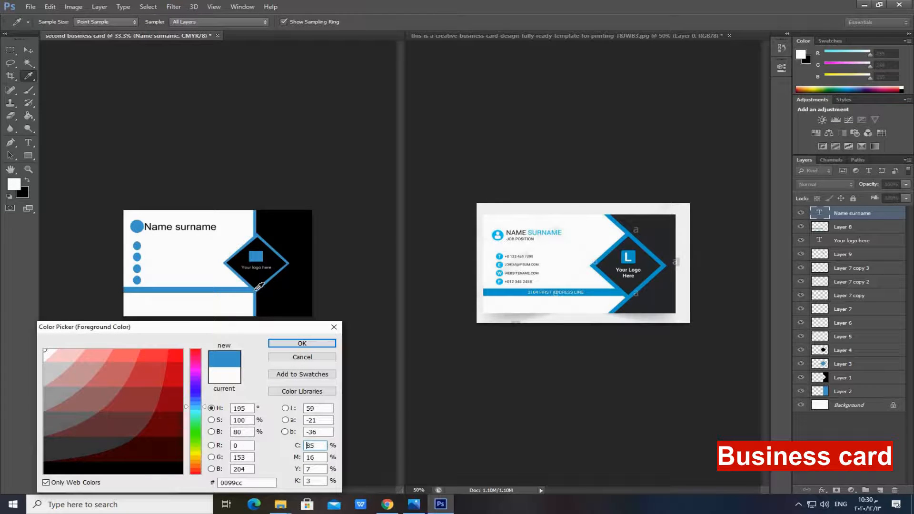
pyautogui.click(301, 343)
pyautogui.click(28, 144)
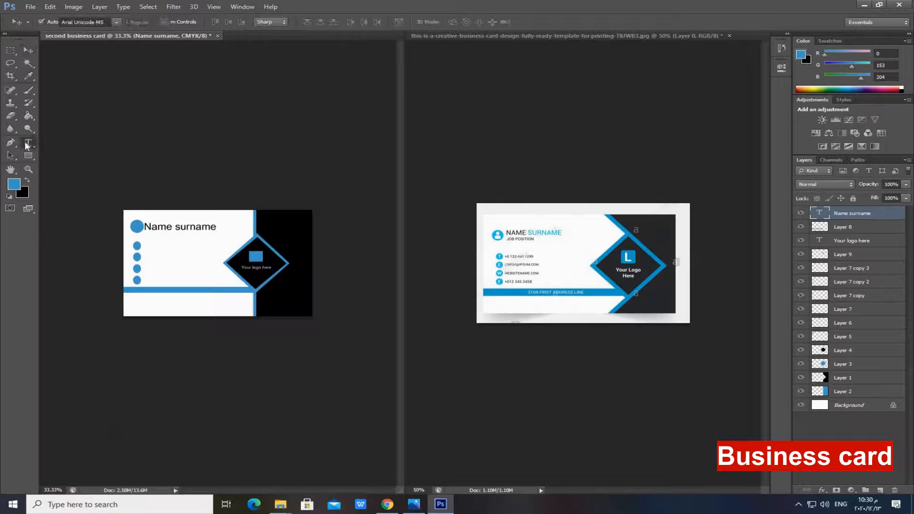
pyautogui.tripleClick(200, 227)
pyautogui.click(179, 226)
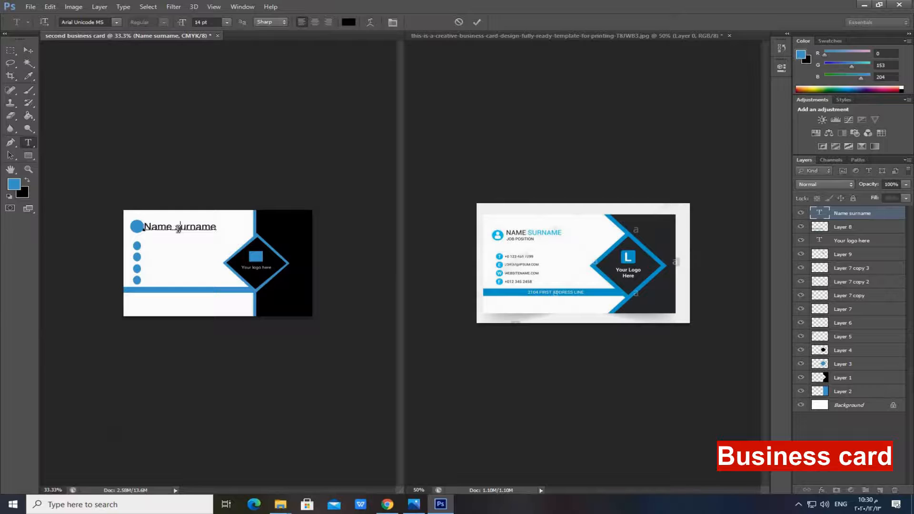
pyautogui.moveTo(175, 228); pyautogui.dragTo(229, 228)
pyautogui.click(22, 192)
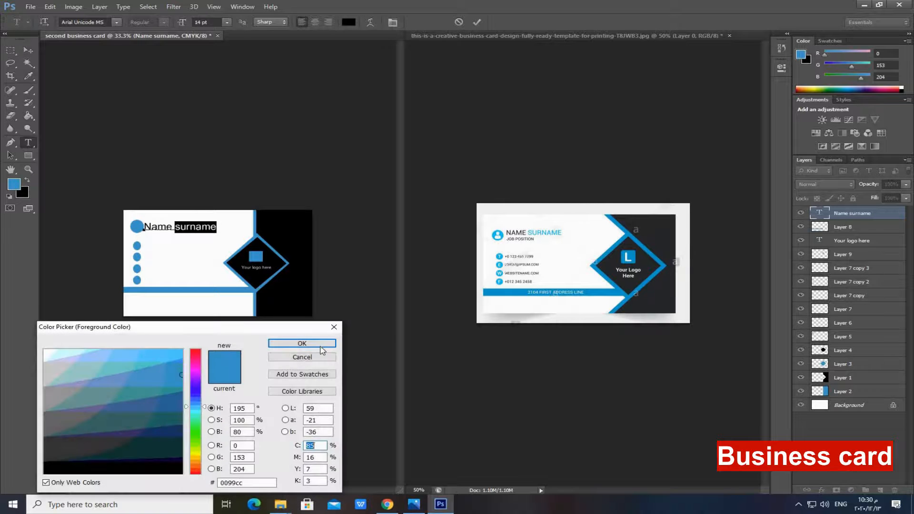
pyautogui.click(316, 346)
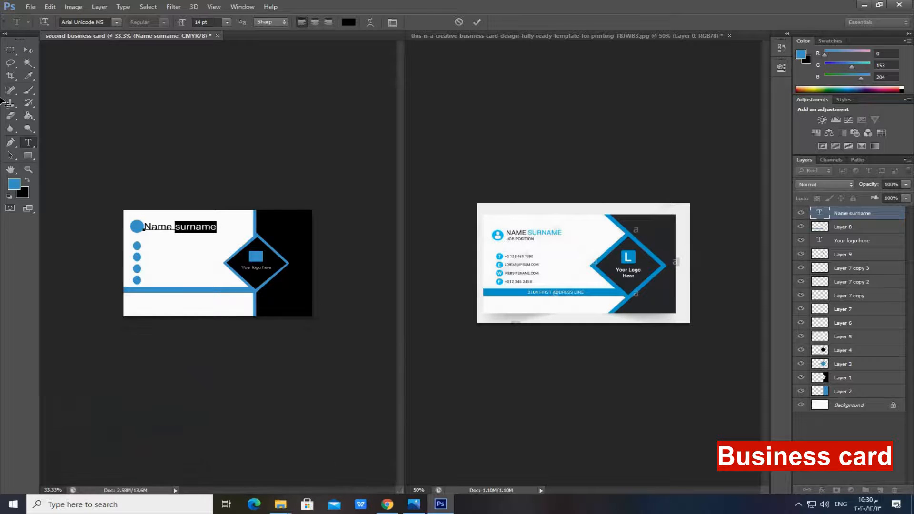
pyautogui.click(28, 50)
pyautogui.click(27, 181)
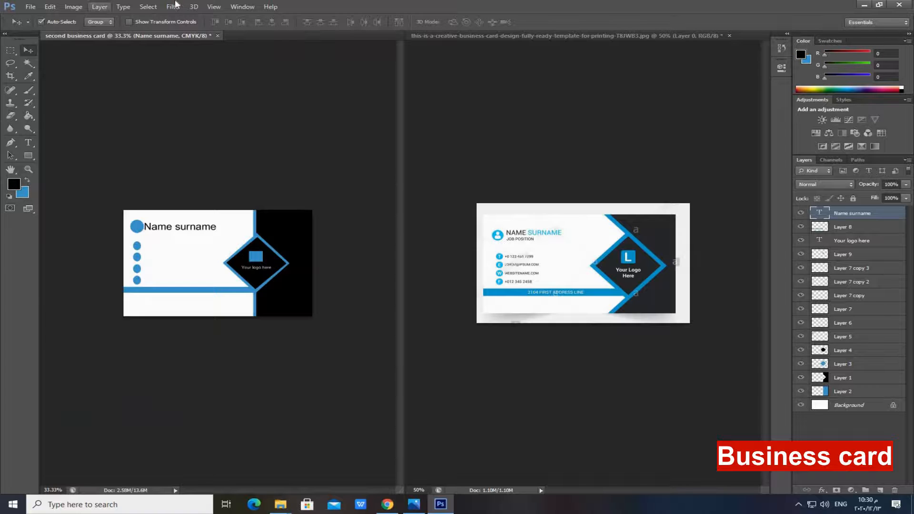
# Set the name line to 10 pt and add the black 10 pt text "Job position" directly below it, aligned with its start.
pyautogui.hotkey('ctrl', '+')
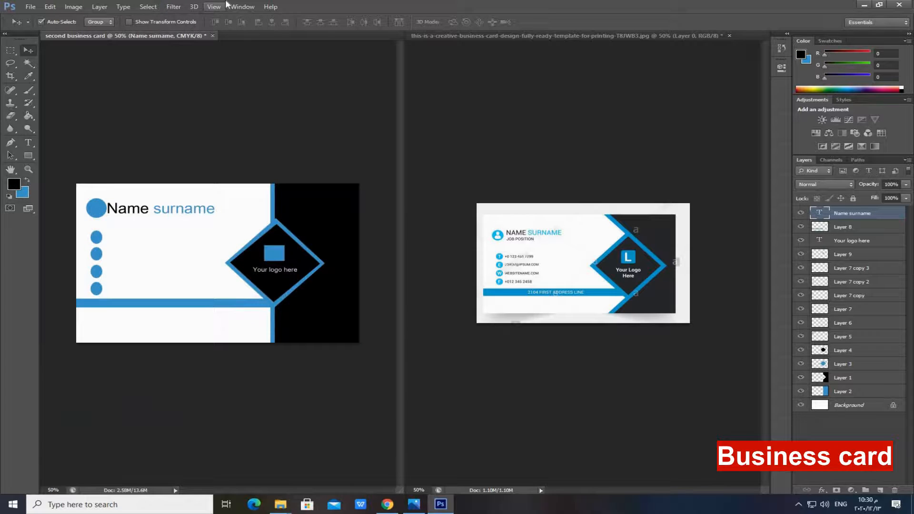
pyautogui.click(28, 143)
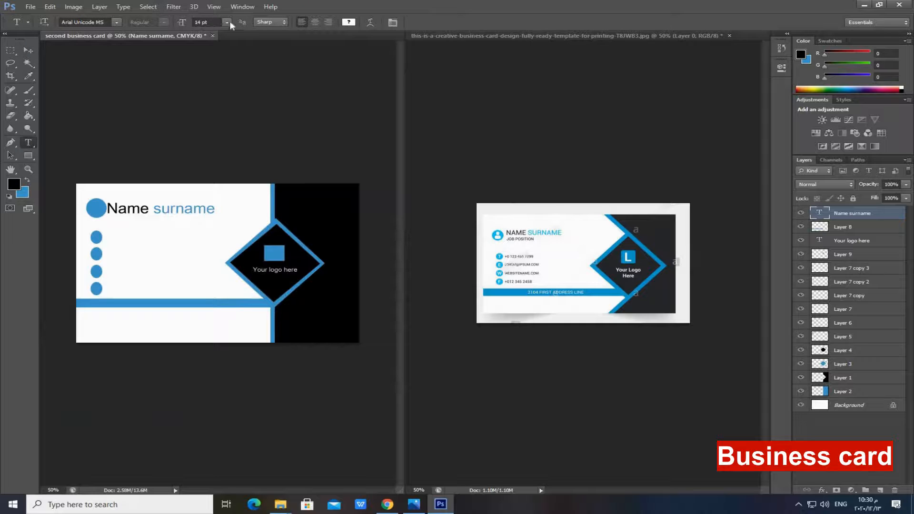
pyautogui.click(228, 22)
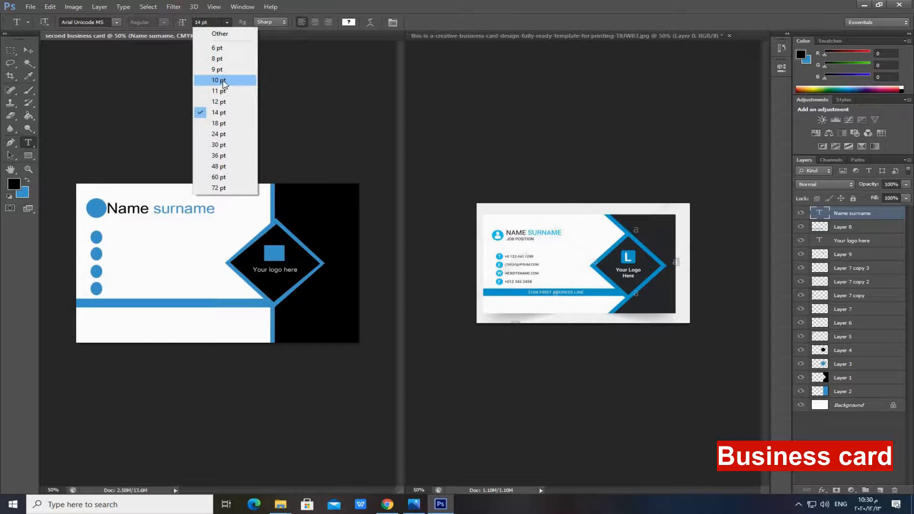
pyautogui.click(222, 81)
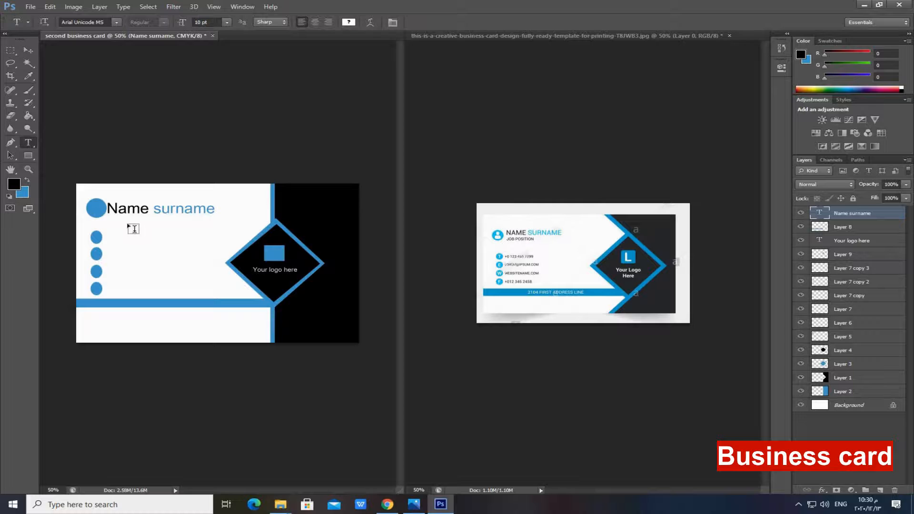
pyautogui.click(133, 228)
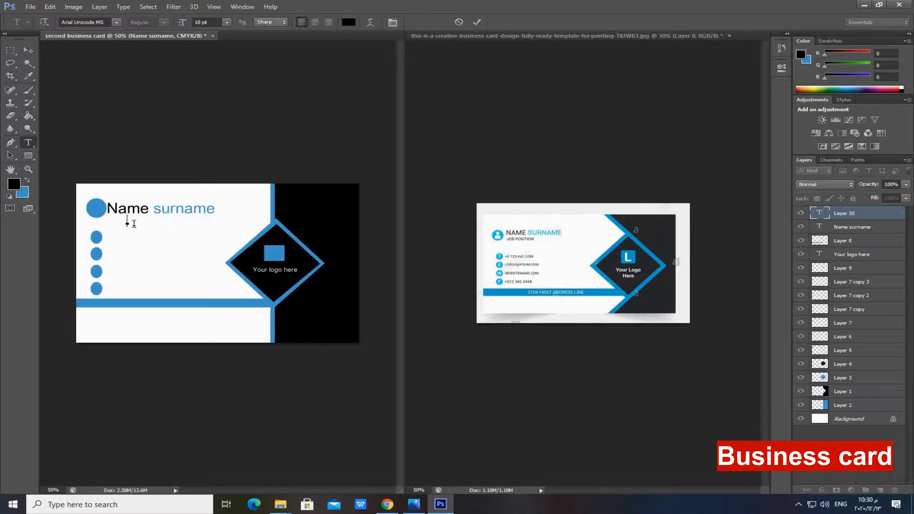
pyautogui.hotkey('ctrl', '-')
pyautogui.write('Job position')
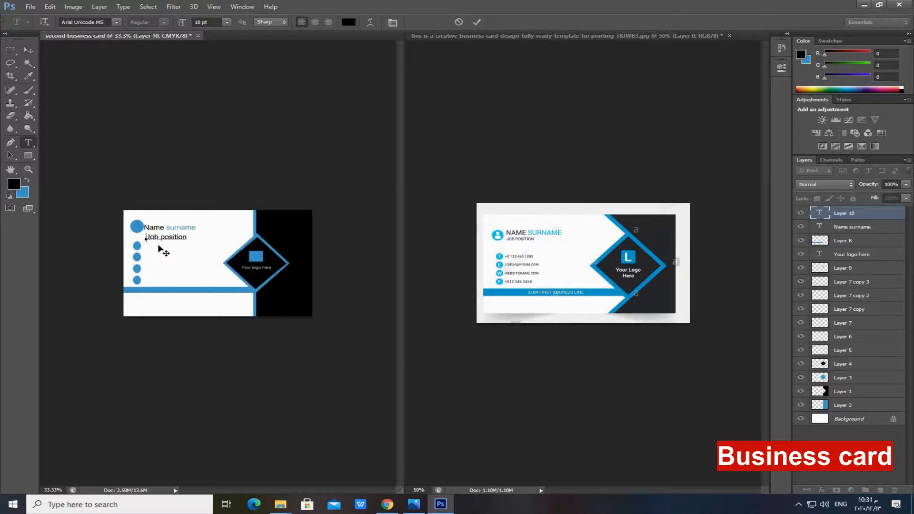
pyautogui.moveTo(159, 246); pyautogui.dragTo(156, 246)
pyautogui.click(30, 52)
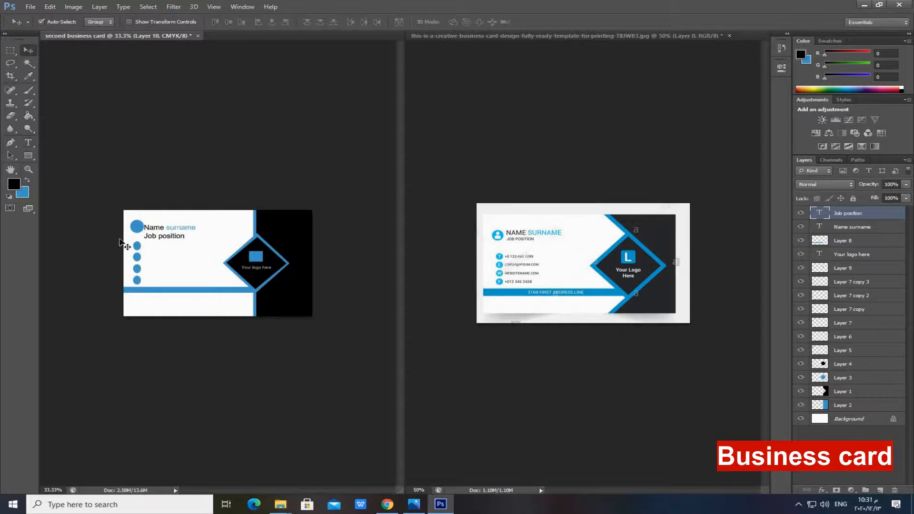
# Add a phone number as black 10 pt text beside the first small blue circle, aligned with the job position line.
pyautogui.click(28, 145)
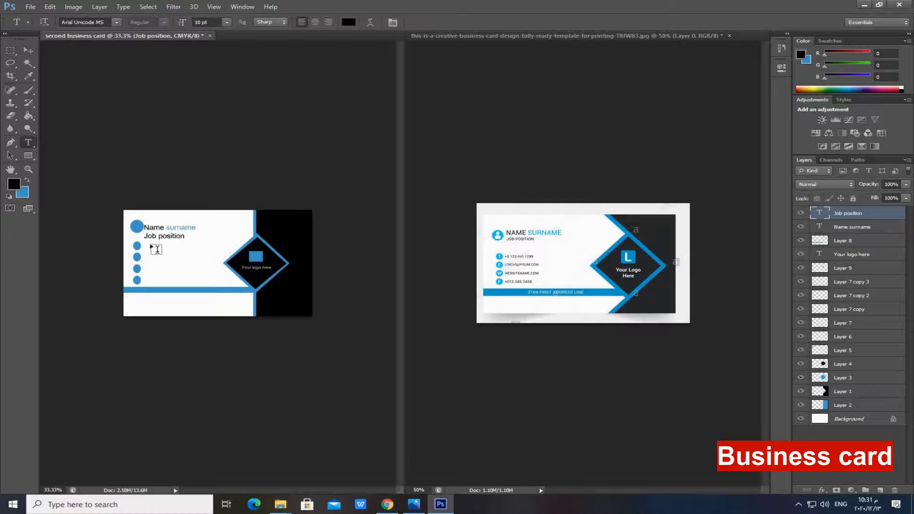
pyautogui.click(155, 249)
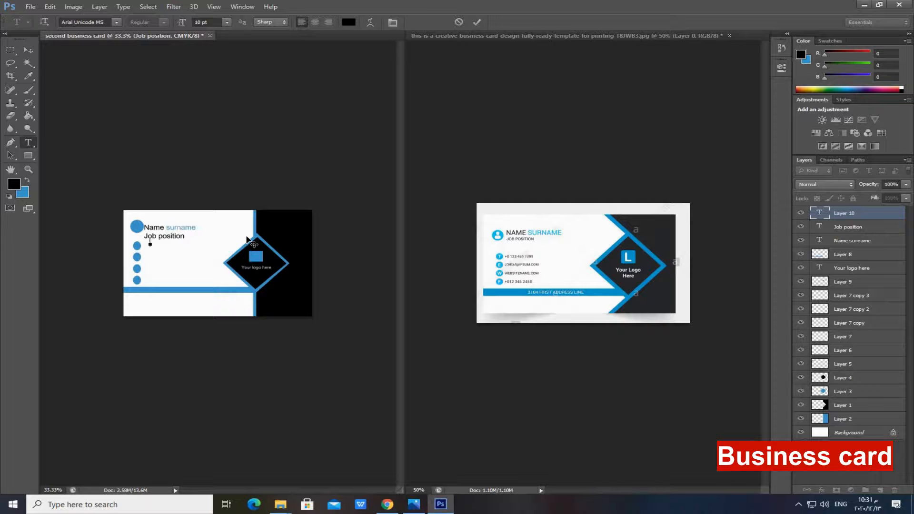
pyautogui.click(29, 53)
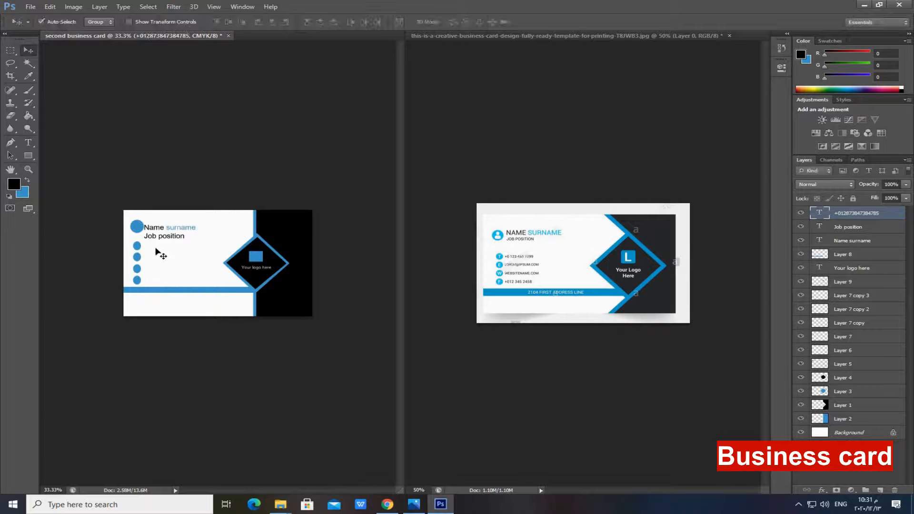
pyautogui.moveTo(155, 247); pyautogui.dragTo(160, 250)
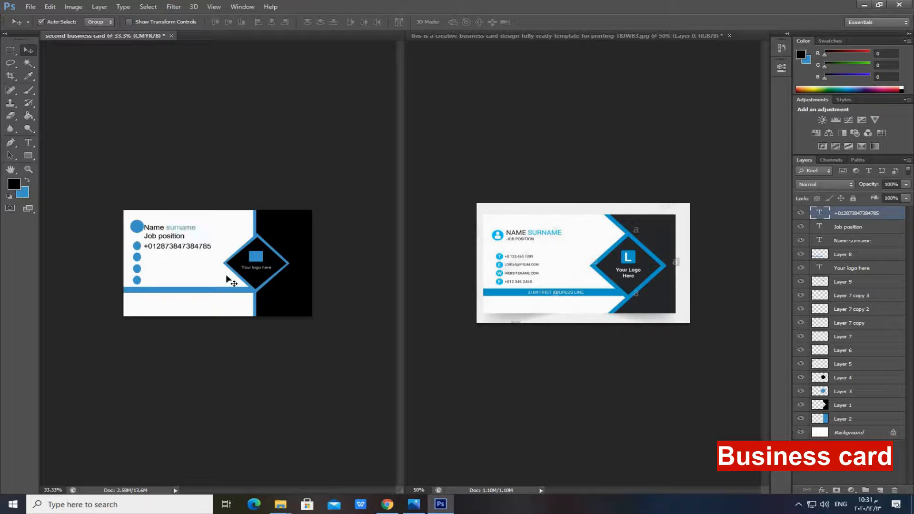
# Add an e-mail address as black 10 pt text beside the second small blue circle, aligned with the phone number.
pyautogui.click(29, 145)
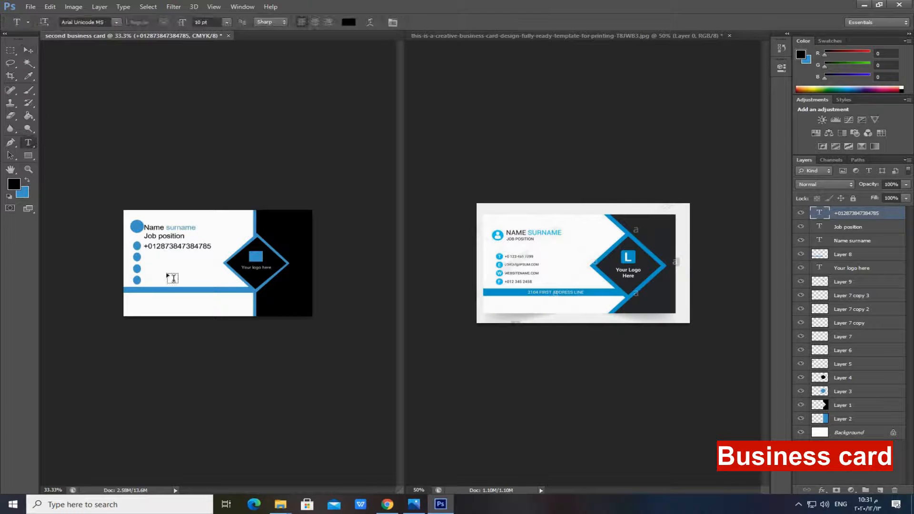
pyautogui.click(154, 254)
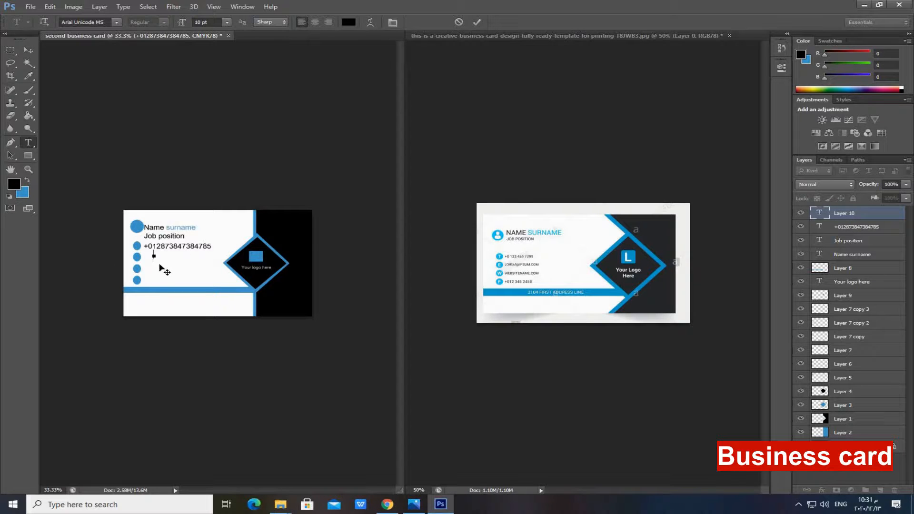
pyautogui.hotkey('ctrl', 'v')
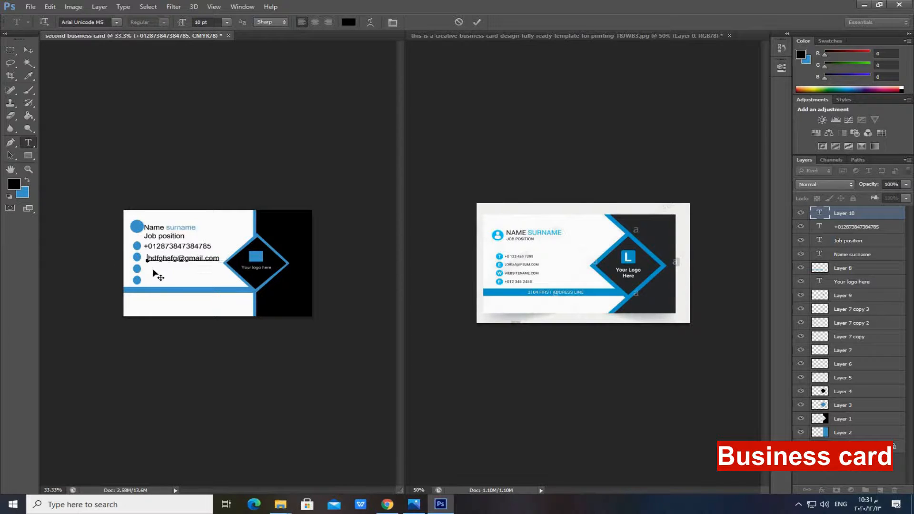
pyautogui.moveTo(152, 270); pyautogui.dragTo(150, 270)
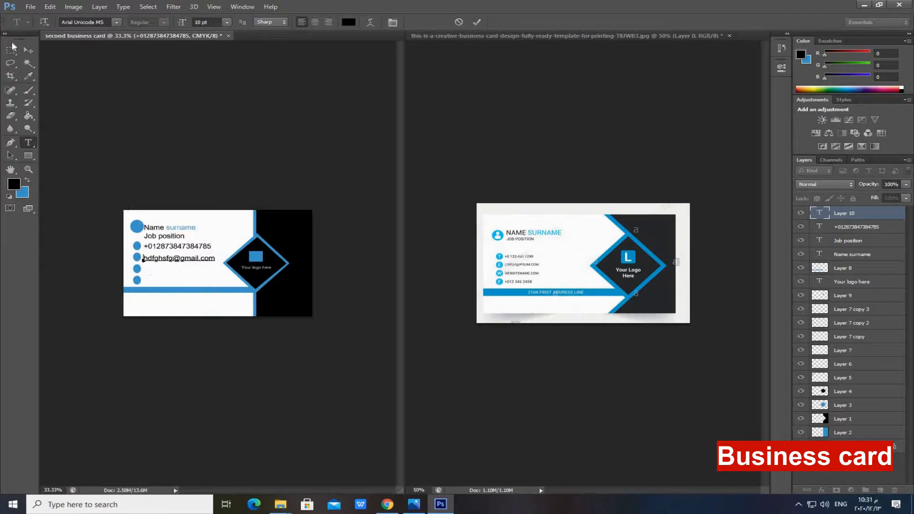
pyautogui.click(27, 52)
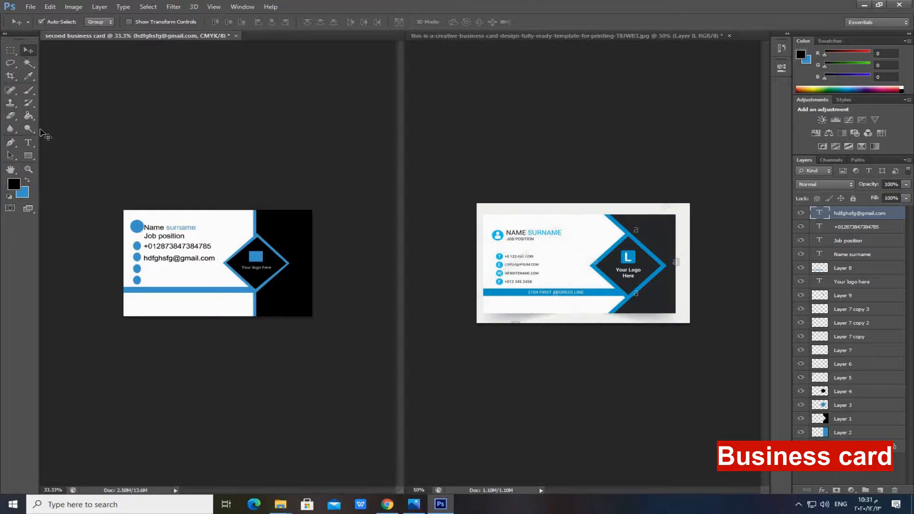
# Add the black 10 pt text "wwww.website.com" beside the third small blue circle, aligned with the e-mail line.
pyautogui.click(28, 144)
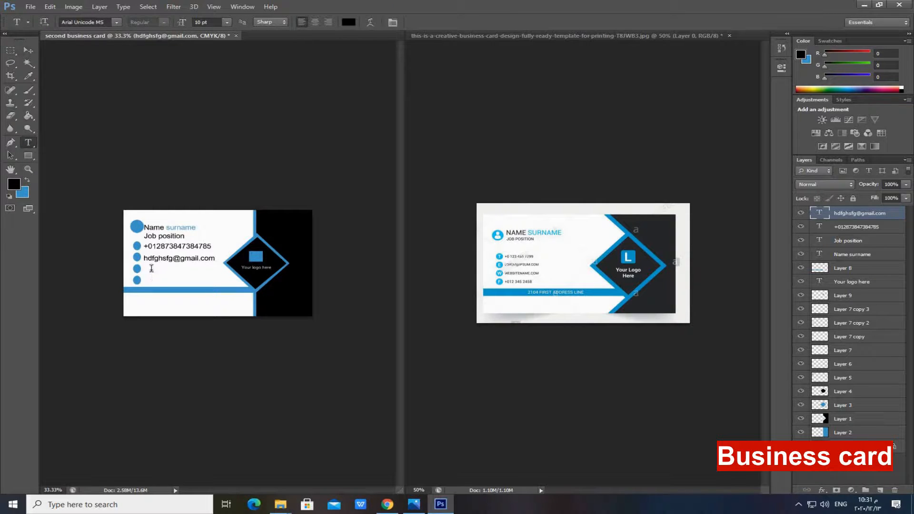
pyautogui.click(152, 268)
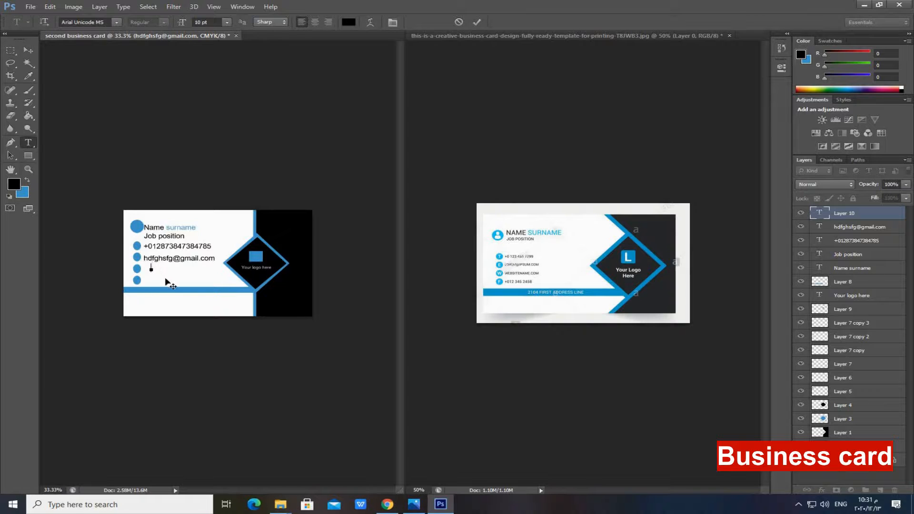
pyautogui.write('wewwww.website.com')
pyautogui.moveTo(165, 279); pyautogui.dragTo(158, 281)
pyautogui.hotkey('shift', 'End')
pyautogui.click(151, 268)
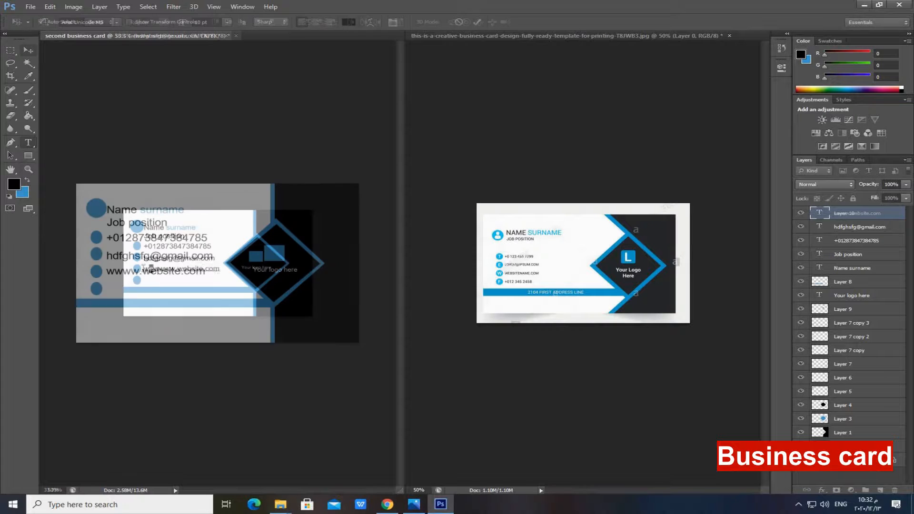
# Add a second phone number as black 10 pt text beside the fourth small blue circle, below the website line.
pyautogui.click(30, 144)
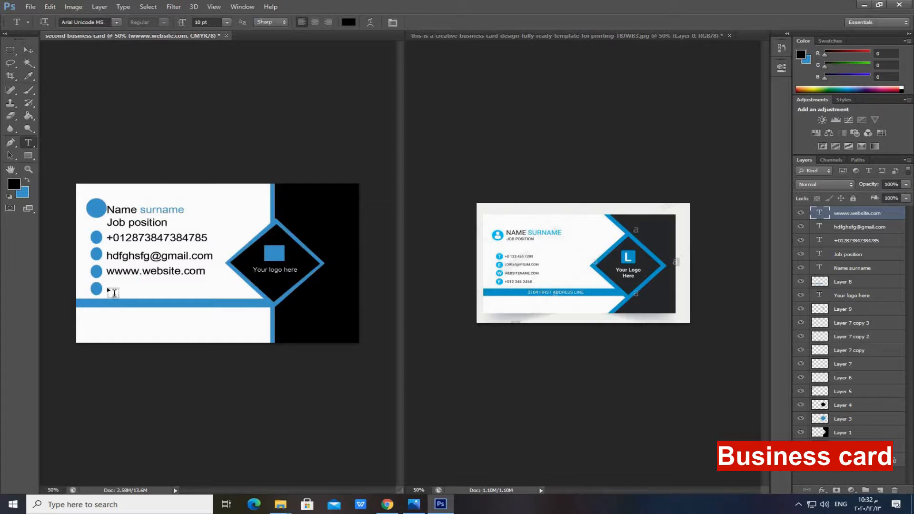
pyautogui.click(115, 290)
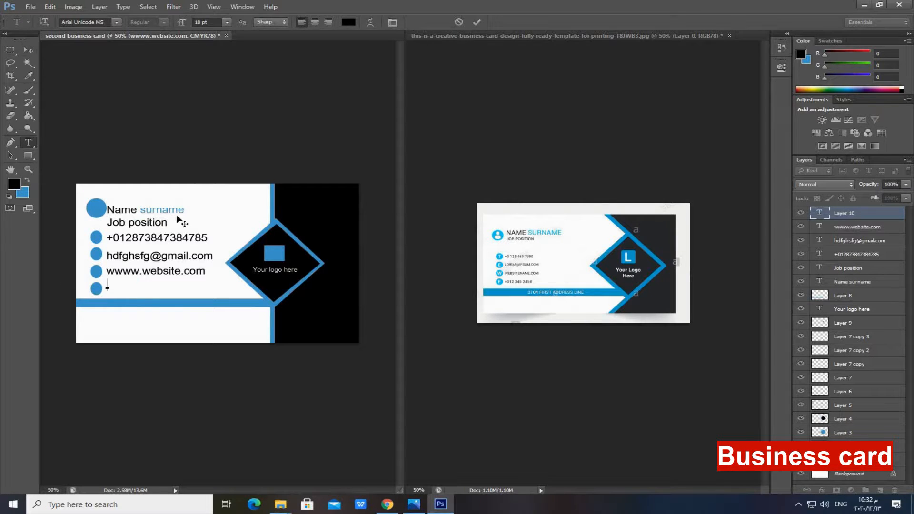
pyautogui.hotkey('ctrl', 'v')
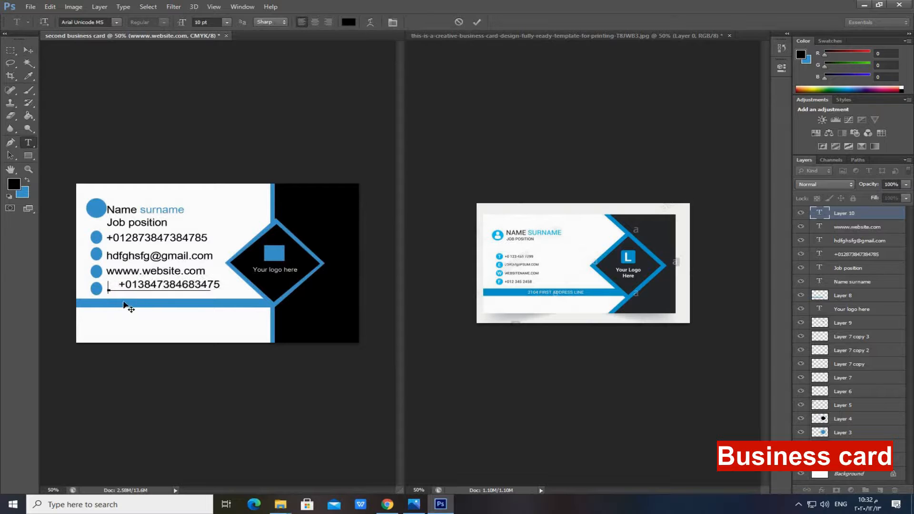
pyautogui.moveTo(119, 302); pyautogui.dragTo(119, 303)
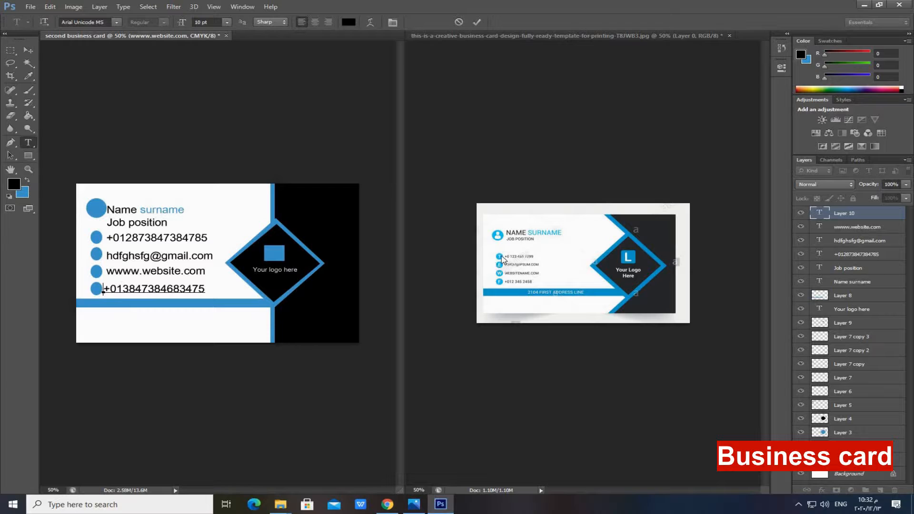
# Set the foreground colour to white.
pyautogui.click(14, 185)
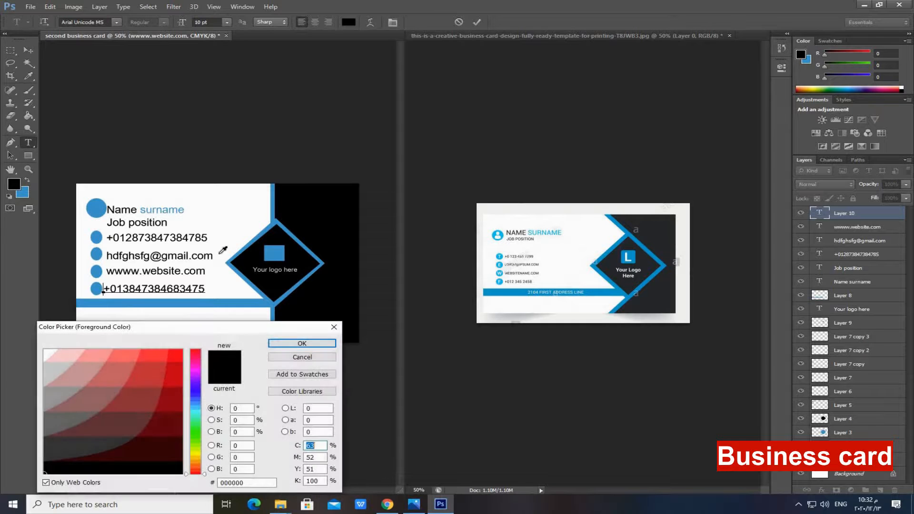
pyautogui.click(231, 206)
pyautogui.click(298, 345)
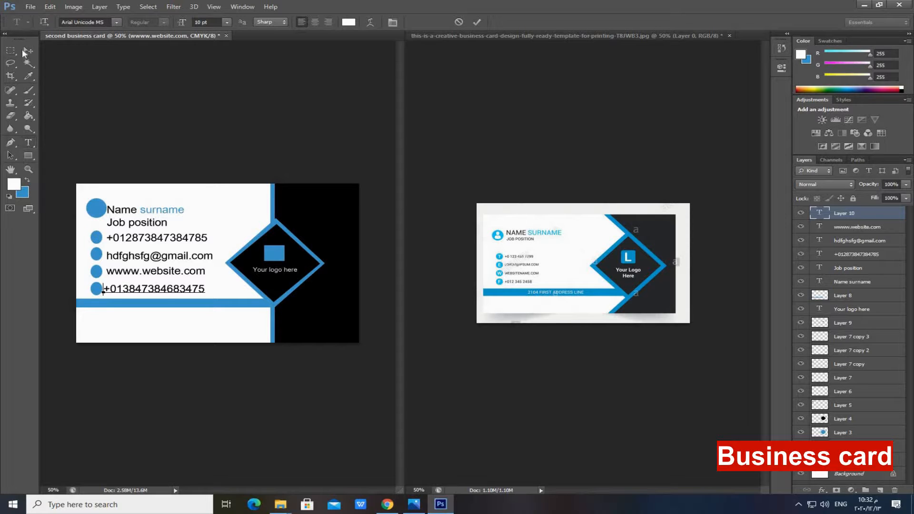
# Add the 10 pt letter "T" on the first small blue circle and colour it white.
pyautogui.click(28, 142)
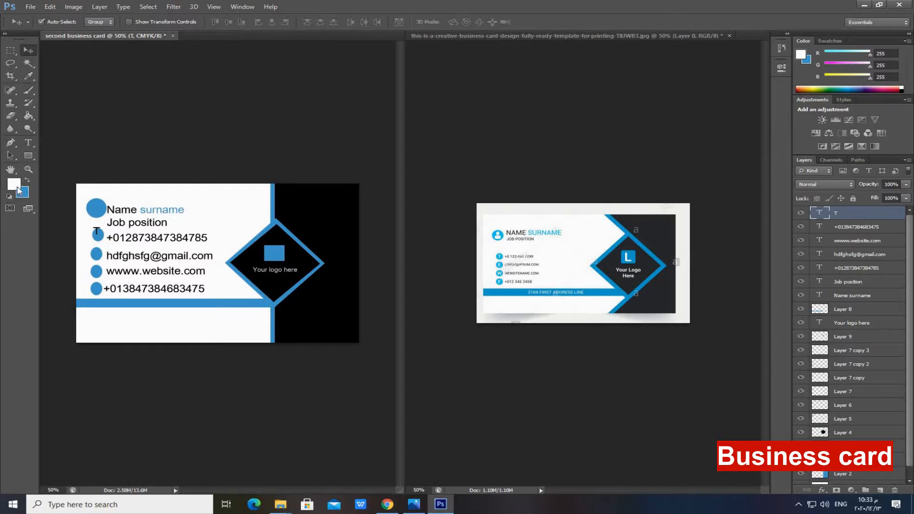
pyautogui.click(29, 142)
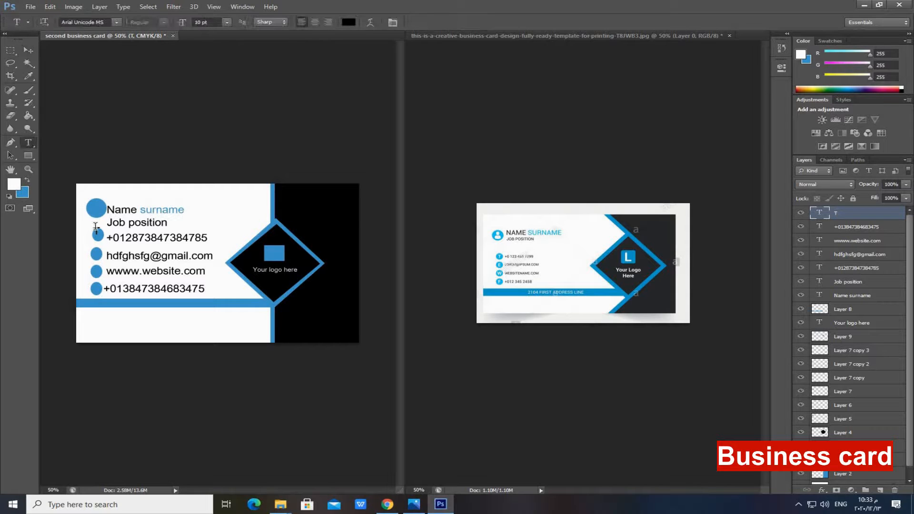
pyautogui.moveTo(98, 227); pyautogui.dragTo(101, 228)
pyautogui.click(348, 22)
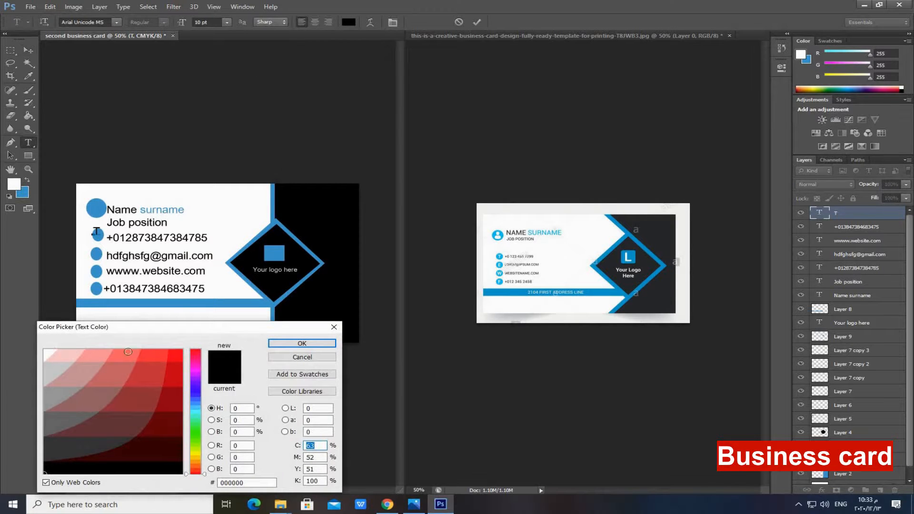
pyautogui.moveTo(128, 352); pyautogui.dragTo(43, 349)
pyautogui.click(301, 344)
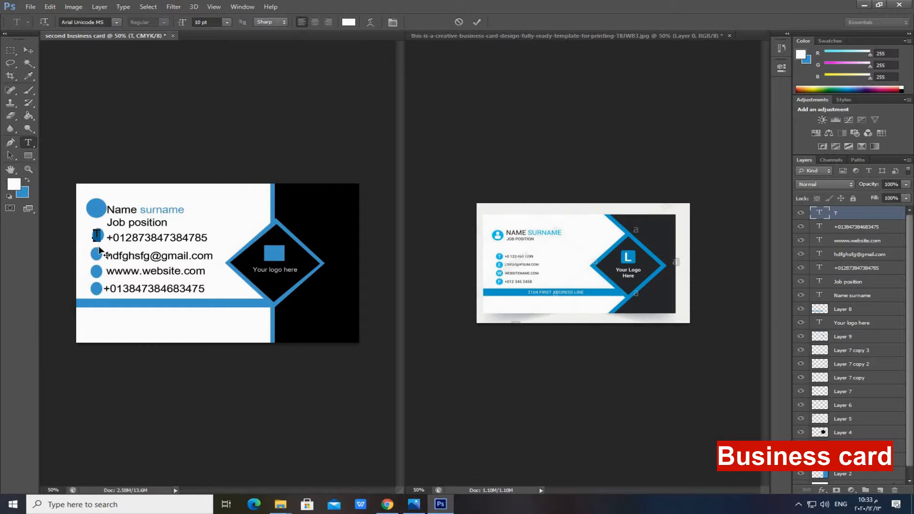
pyautogui.click(28, 50)
# Add a white 10 pt letter "E" centred on the second small blue circle, beside the e-mail line.
pyautogui.click(28, 142)
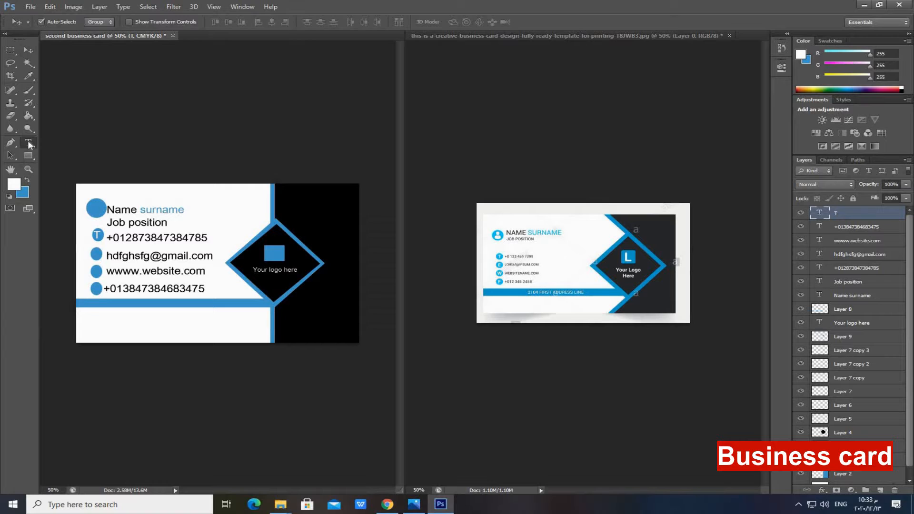
pyautogui.click(97, 253)
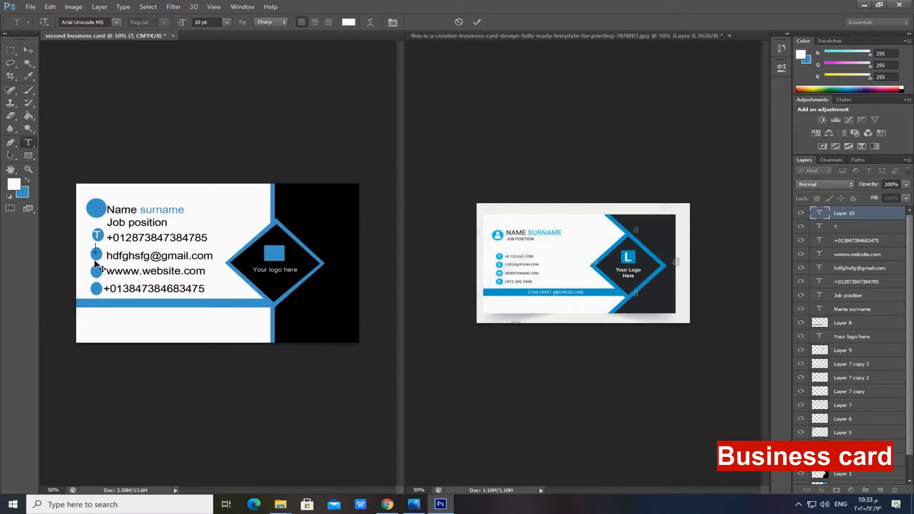
pyautogui.write('E')
pyautogui.click(28, 62)
# Add a white 10 pt letter "W" centred on the third small blue circle, beside the website line.
pyautogui.click(29, 143)
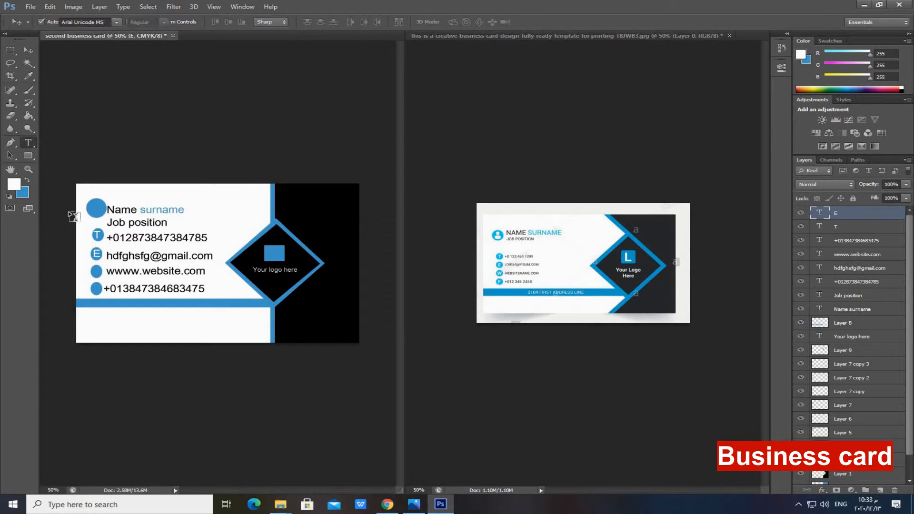
pyautogui.click(91, 268)
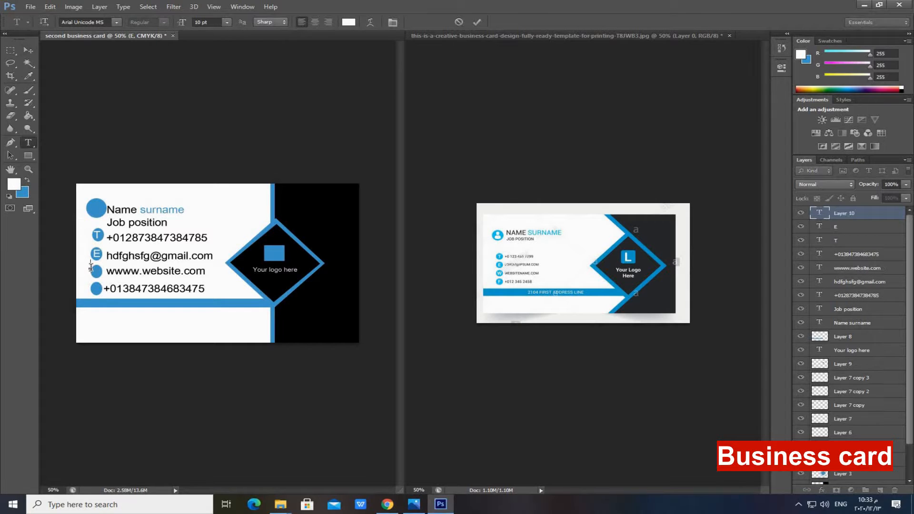
pyautogui.write('W')
pyautogui.click(31, 51)
# Add a white 10 pt letter "F" centred on the fourth small blue circle, beside the second phone number.
pyautogui.click(29, 143)
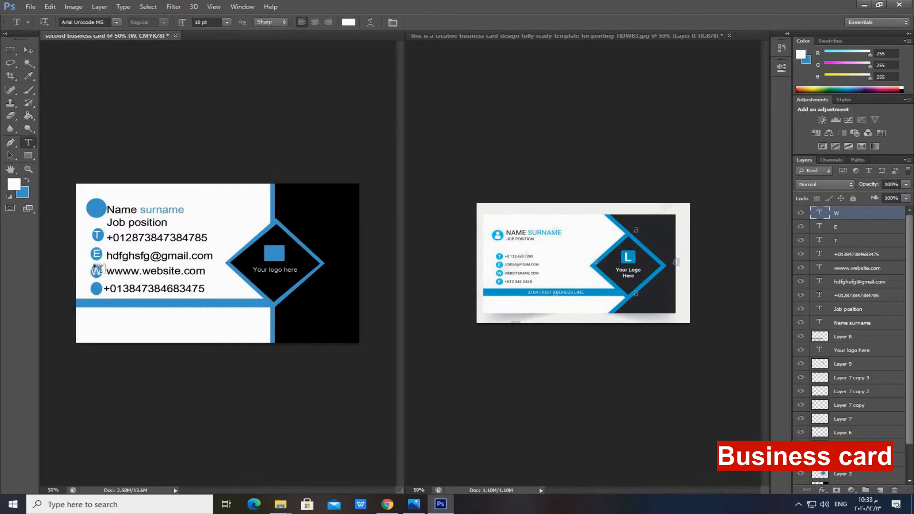
pyautogui.click(95, 288)
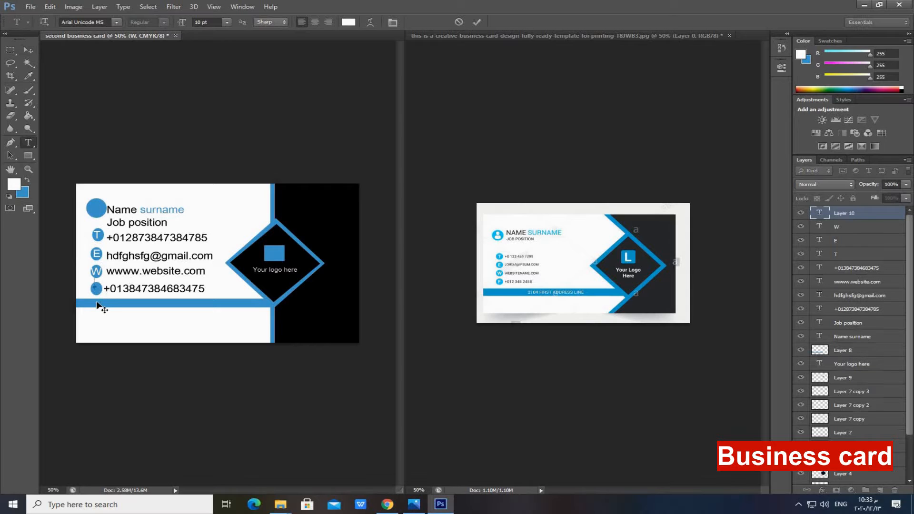
pyautogui.moveTo(95, 294); pyautogui.dragTo(94, 298)
pyautogui.click(29, 49)
# Add the white 10 pt text "first address line 2104" and position it on the horizontal blue stripe.
pyautogui.click(30, 142)
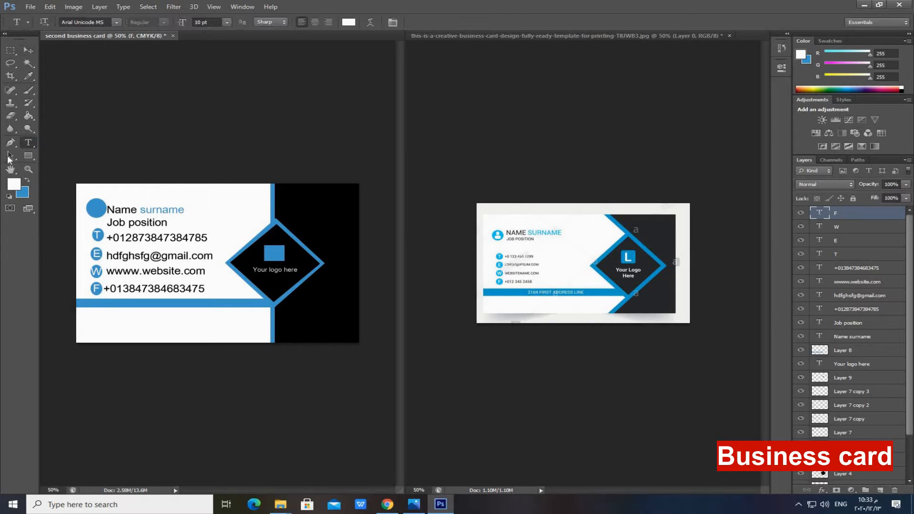
pyautogui.click(122, 300)
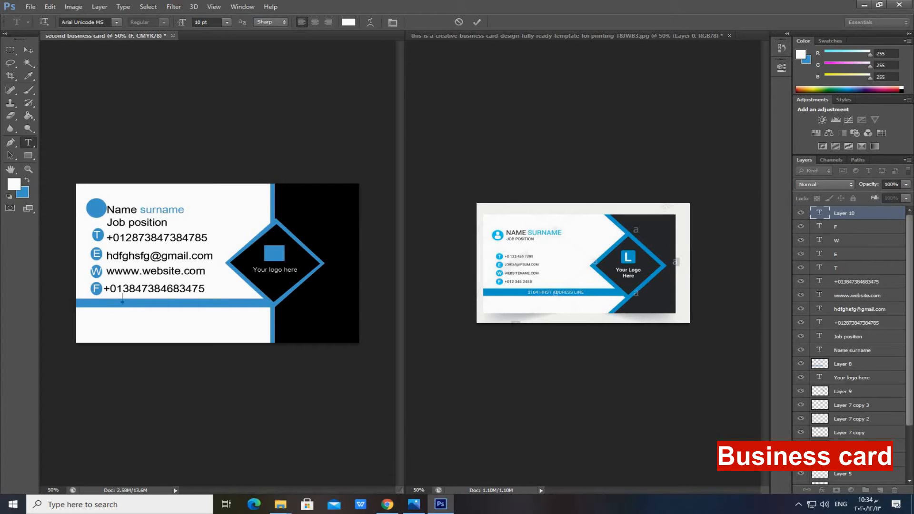
pyautogui.write('first address line 2104')
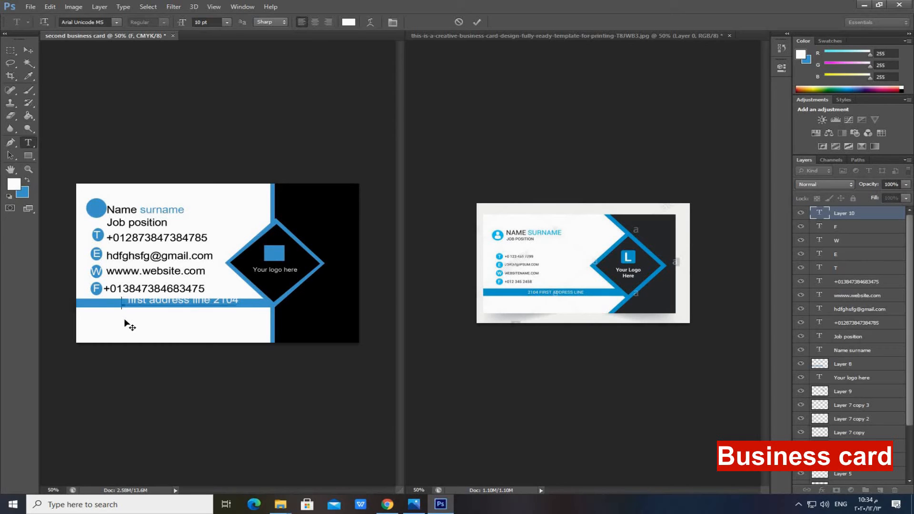
pyautogui.moveTo(125, 319); pyautogui.dragTo(122, 321)
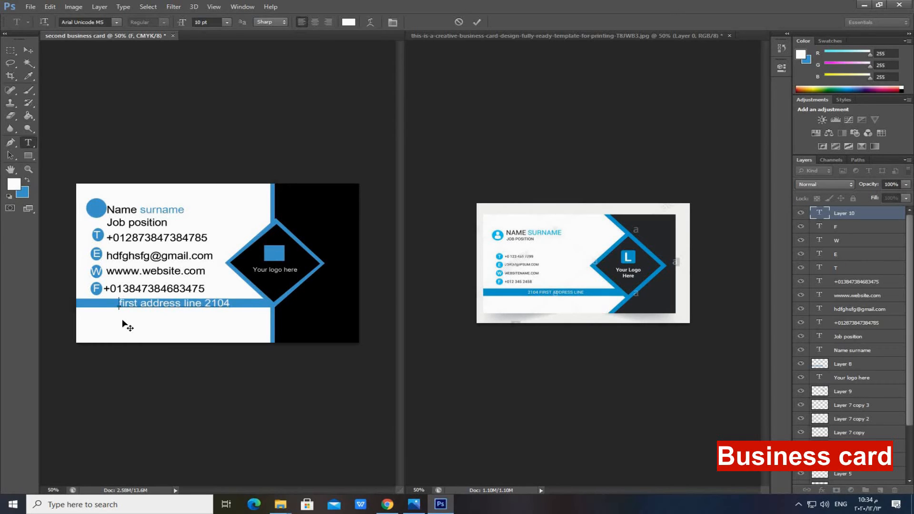
# Set the address text on the blue stripe to 8 pt.
pyautogui.tripleClick(164, 305)
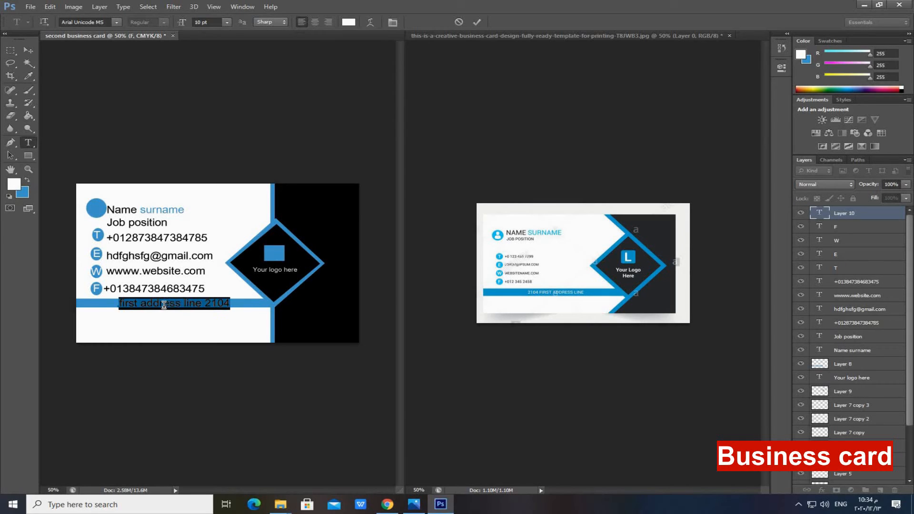
pyautogui.click(226, 22)
pyautogui.click(218, 59)
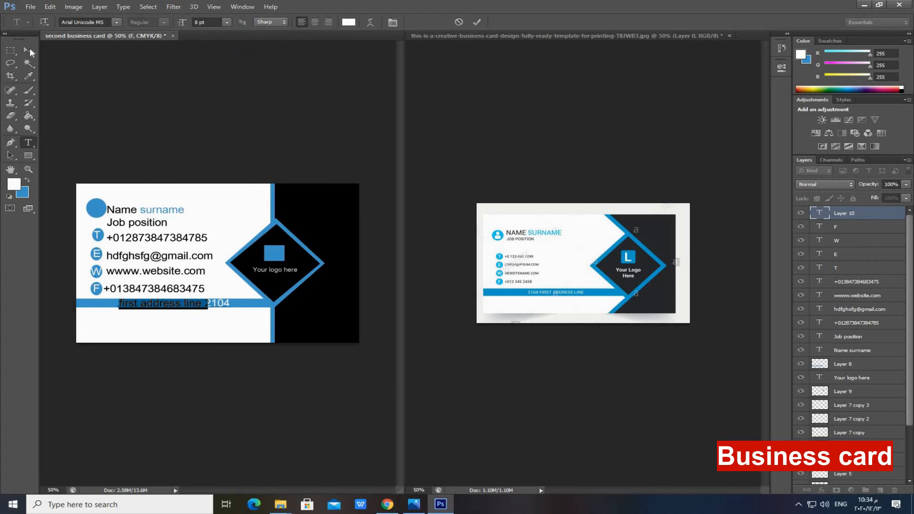
pyautogui.click(27, 50)
pyautogui.moveTo(214, 308); pyautogui.dragTo(203, 307)
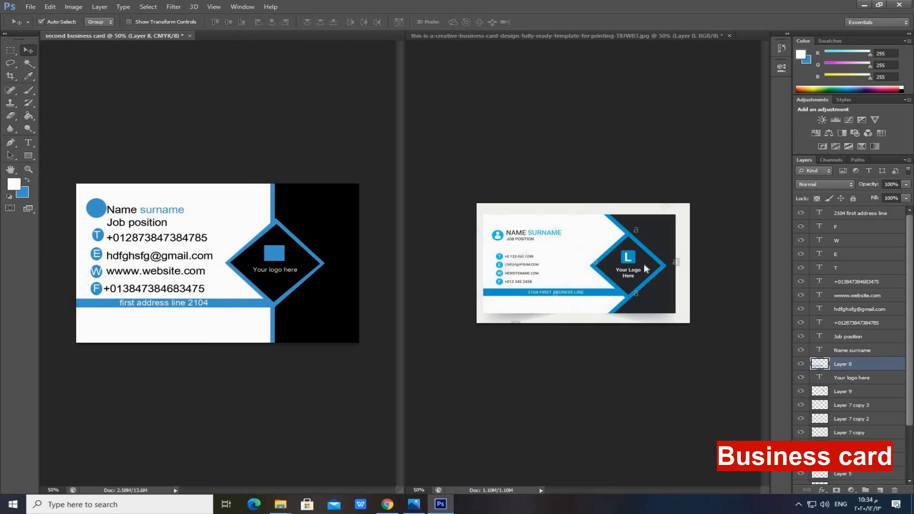